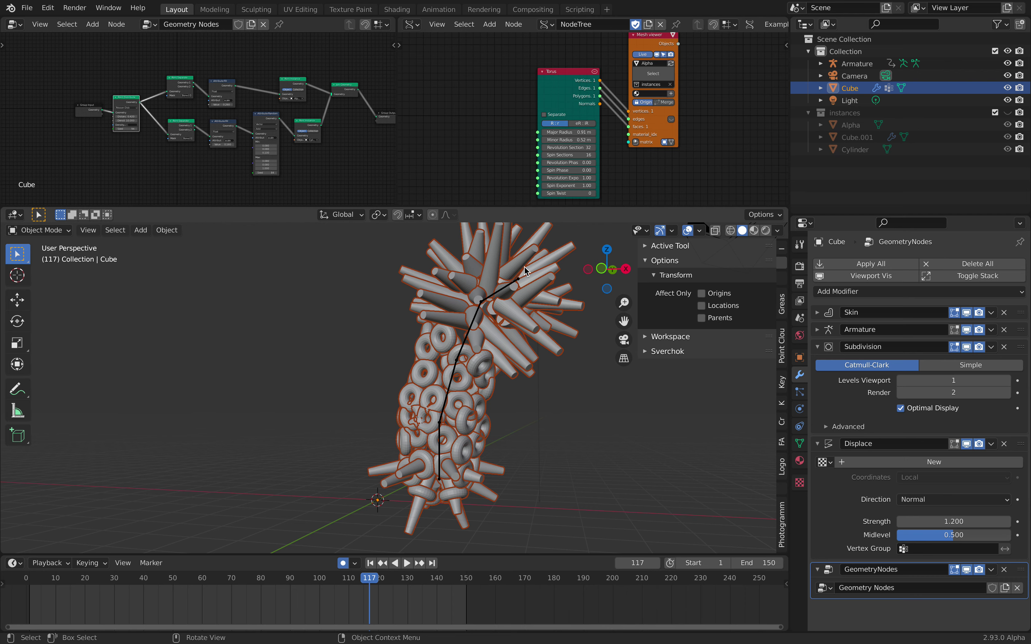
Step: Examine the settings of the Cube's Skin, Armature and Subdivision modifiers
{"action": "left_click", "coordinate": [817, 313]}
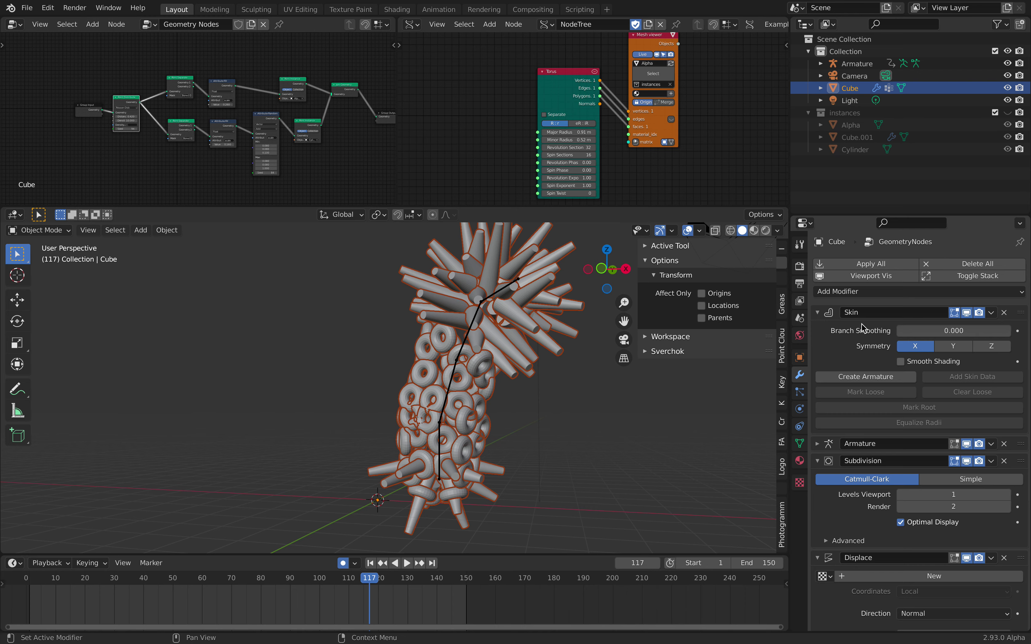
{"action": "left_click", "coordinate": [818, 315]}
{"action": "left_click", "coordinate": [825, 330]}
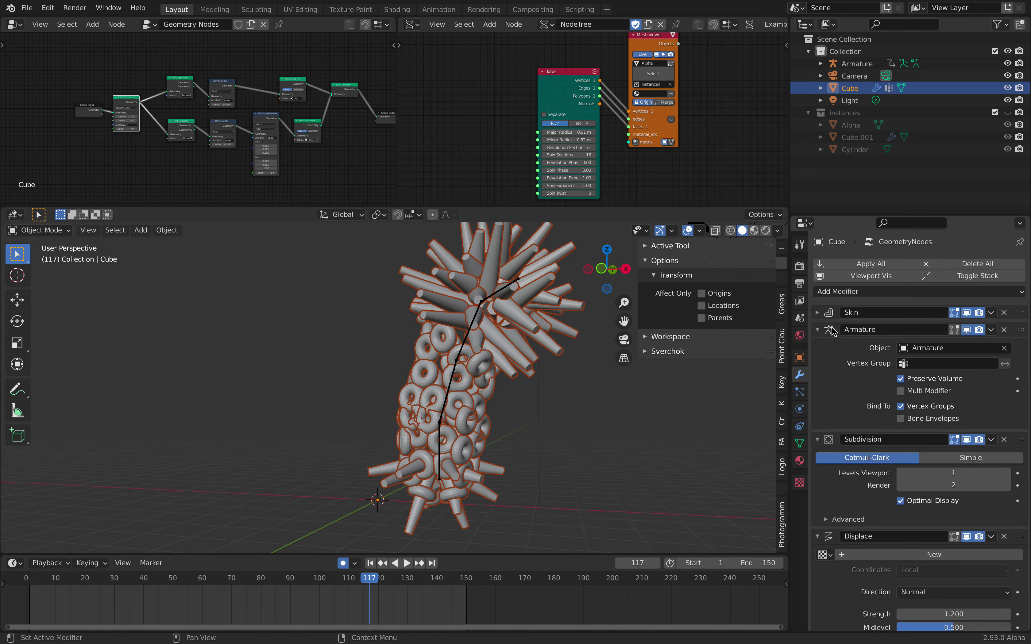
{"action": "left_click", "coordinate": [818, 329]}
{"action": "left_click", "coordinate": [817, 313]}
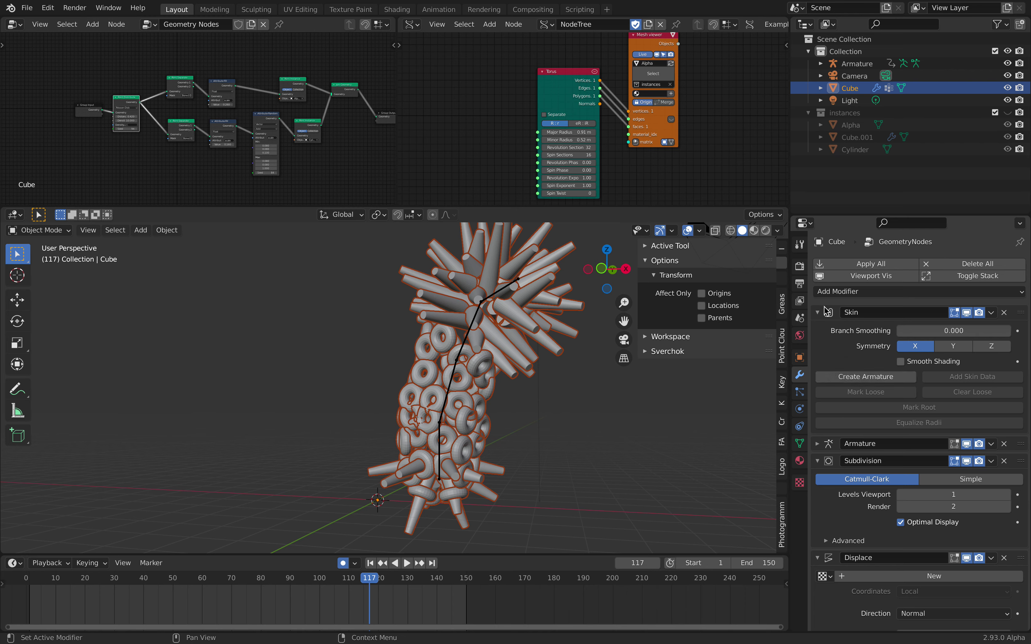
{"action": "left_click", "coordinate": [818, 313]}
{"action": "left_click", "coordinate": [818, 347]}
{"action": "left_click", "coordinate": [819, 347]}
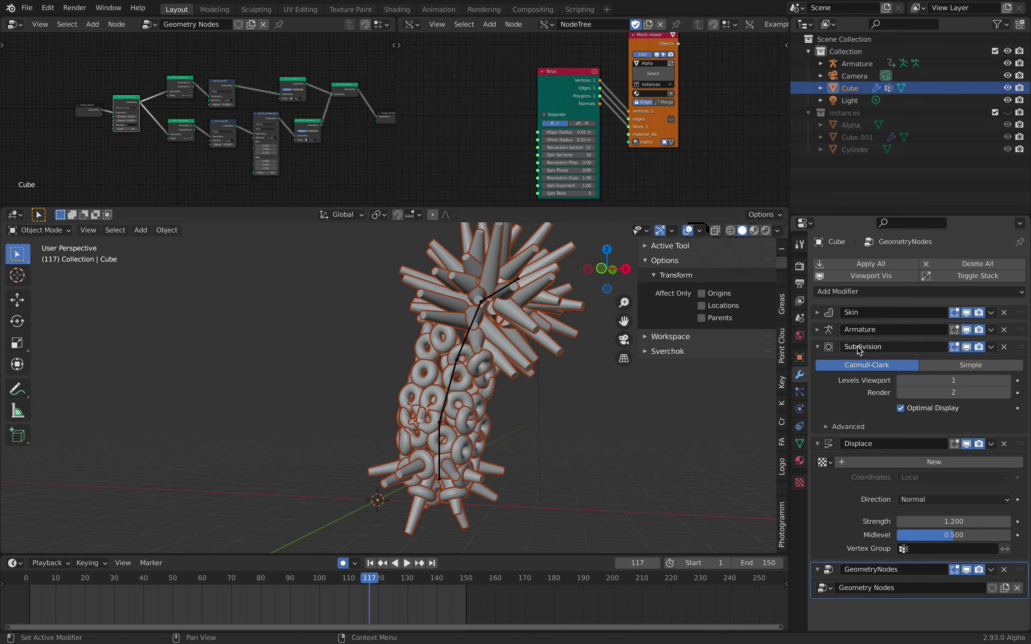
Step: Increase the Displace modifier's Strength and collapse the Displace and Subdivision modifier settings
{"action": "left_click_drag", "start_coordinate": [953, 522], "coordinate": [978, 522]}
{"action": "middle_click_drag", "start_coordinate": [545, 447], "coordinate": [458, 434], "text": "shift"}
{"action": "left_click", "coordinate": [817, 443]}
{"action": "left_click", "coordinate": [818, 347]}
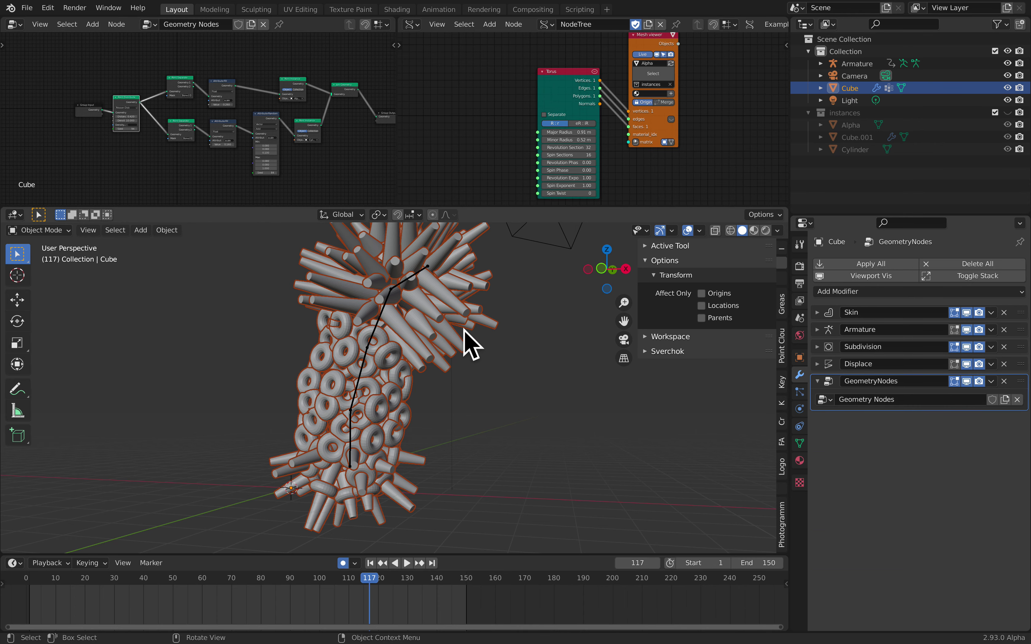
Step: Enlarge the Geometry Nodes editor in both height and width
{"action": "left_click_drag", "start_coordinate": [401, 166], "coordinate": [492, 231]}
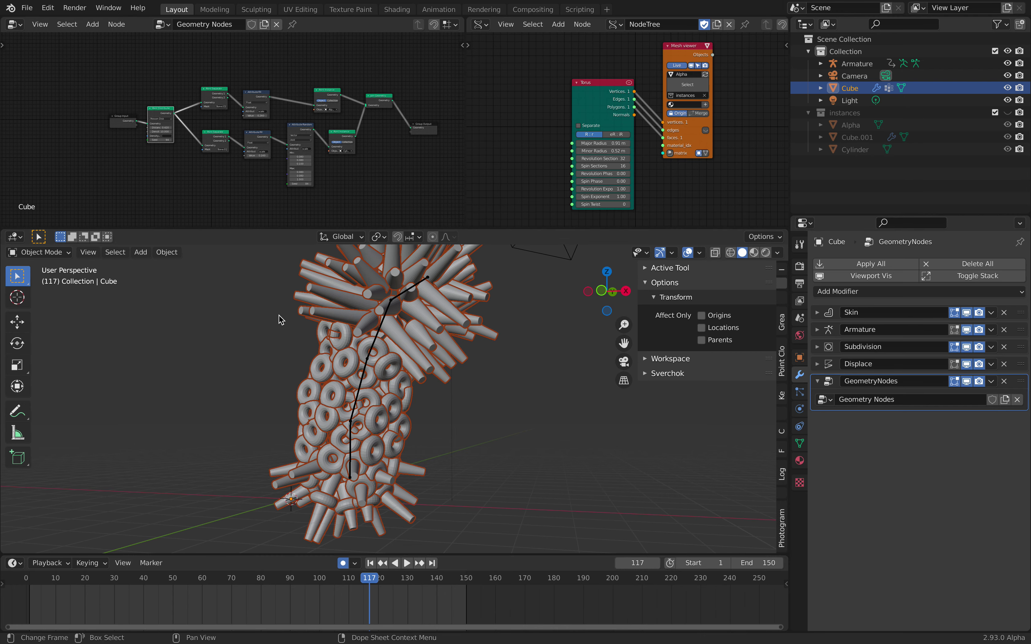
{"action": "scroll", "coordinate": [221, 178], "scroll_direction": "up", "scroll_amount": 3}
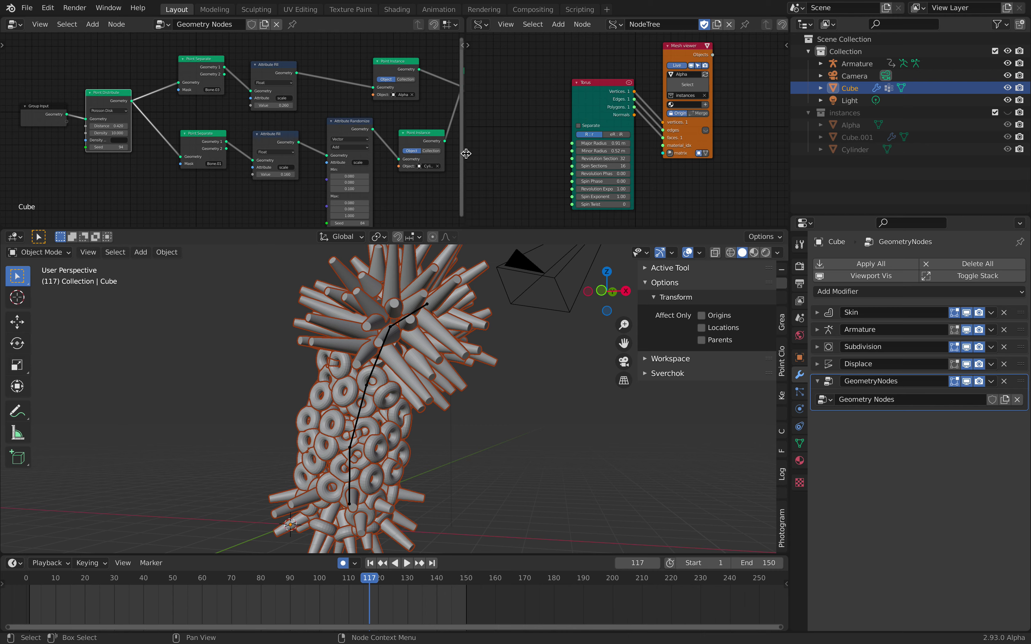
{"action": "left_click_drag", "start_coordinate": [467, 154], "coordinate": [564, 179]}
{"action": "left_click_drag", "start_coordinate": [544, 227], "coordinate": [541, 281]}
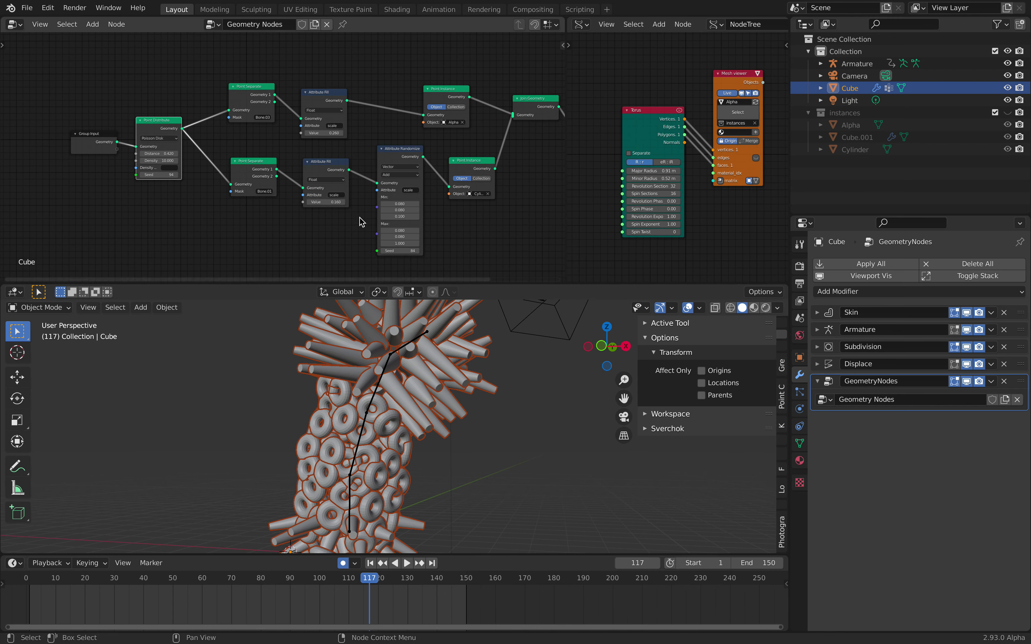
Step: Widen the Point Instance nodes for Cylinder and Alpha enough to show their full object names
{"action": "scroll", "coordinate": [356, 213], "scroll_direction": "up", "scroll_amount": 2}
{"action": "middle_click_drag", "start_coordinate": [243, 196], "coordinate": [276, 199]}
{"action": "scroll", "coordinate": [277, 197], "scroll_direction": "up", "scroll_amount": 2}
{"action": "left_click_drag", "start_coordinate": [279, 165], "coordinate": [273, 154]}
{"action": "middle_click_drag", "start_coordinate": [207, 162], "coordinate": [239, 179]}
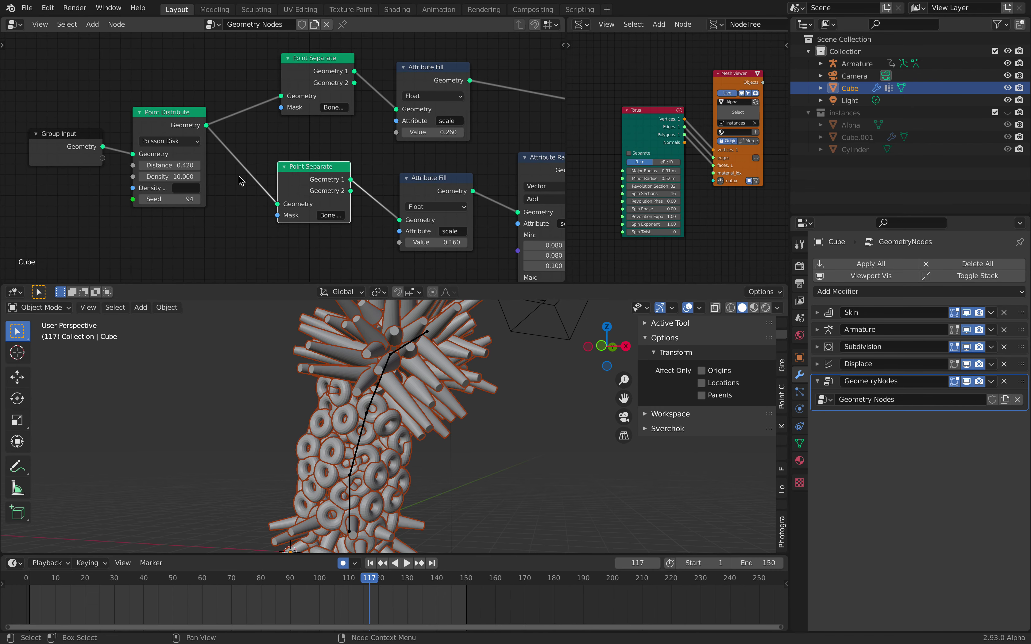
{"action": "middle_click_drag", "start_coordinate": [333, 176], "coordinate": [246, 171]}
{"action": "middle_click_drag", "start_coordinate": [355, 180], "coordinate": [265, 136]}
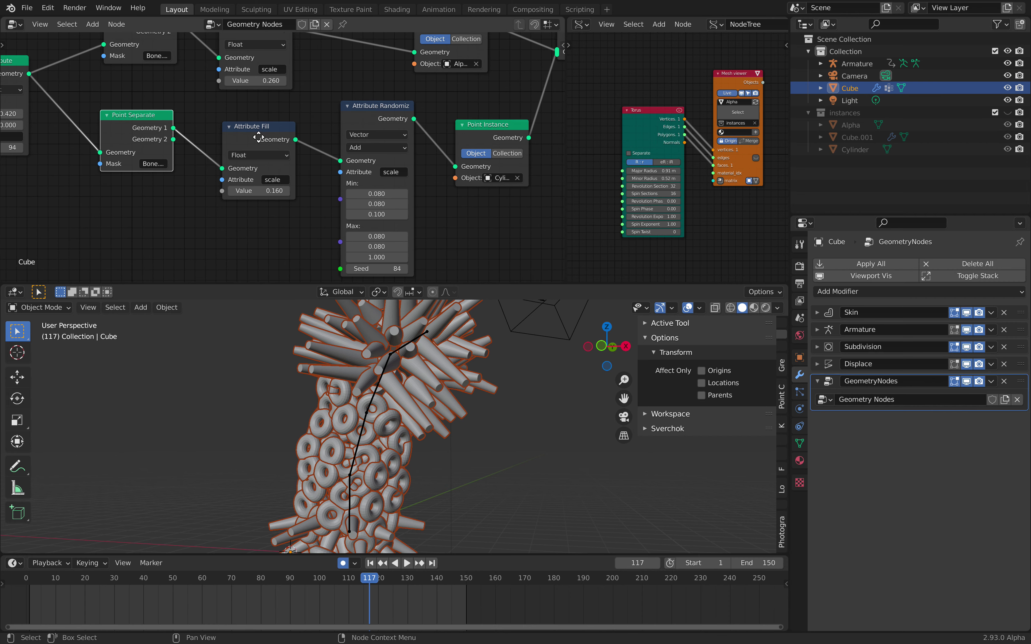
{"action": "middle_click_drag", "start_coordinate": [426, 148], "coordinate": [339, 166]}
{"action": "left_click_drag", "start_coordinate": [439, 163], "coordinate": [462, 163]}
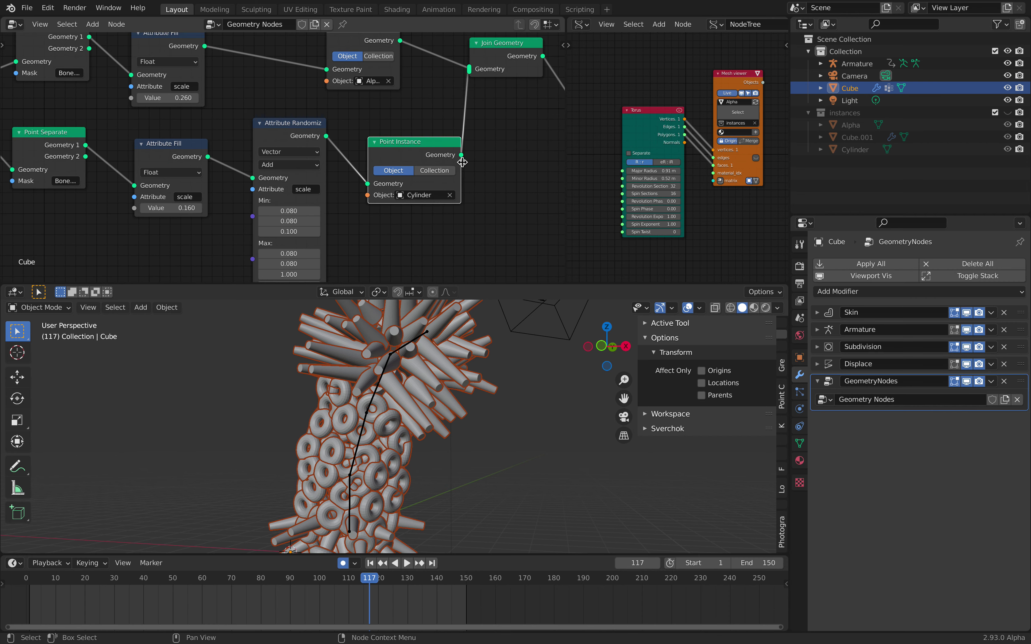
{"action": "middle_click_drag", "start_coordinate": [264, 109], "coordinate": [413, 125]}
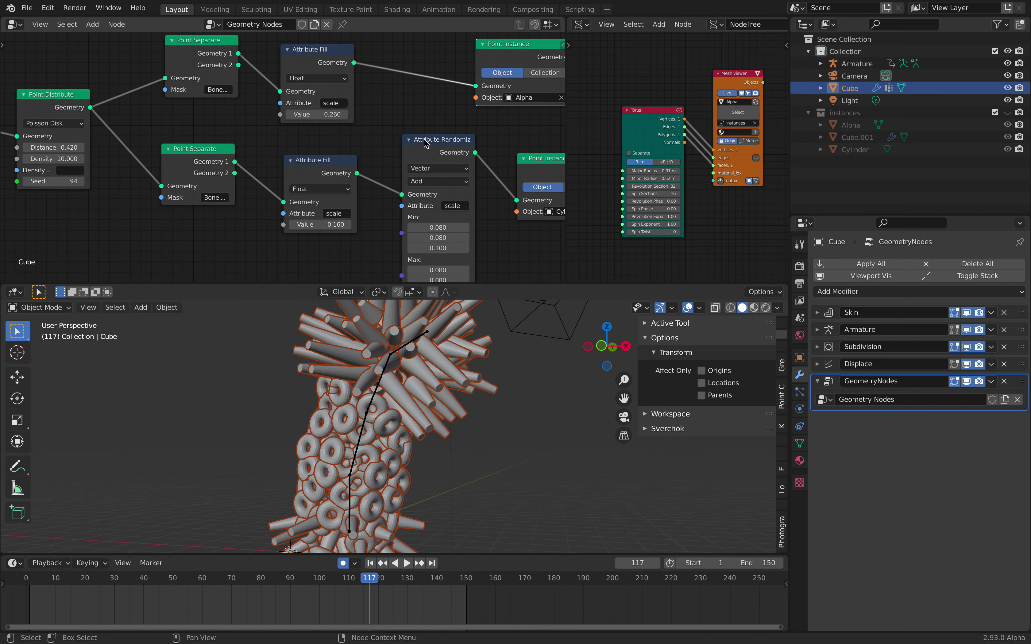
Step: Widen both Point Separate nodes enough to show their full mask names
{"action": "middle_click_drag", "start_coordinate": [213, 100], "coordinate": [260, 112]}
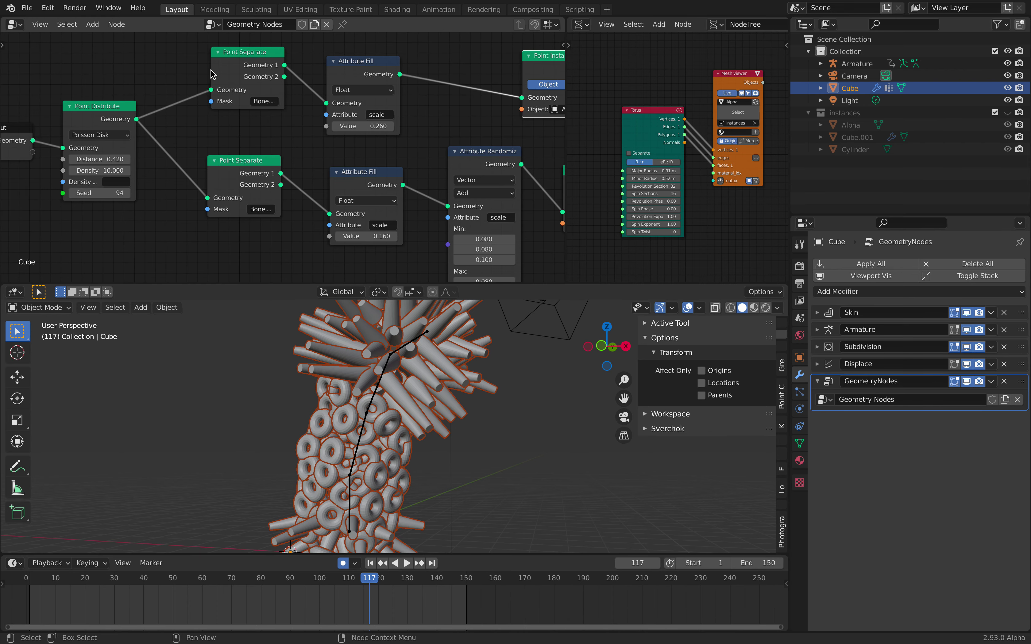
{"action": "left_click_drag", "start_coordinate": [211, 70], "coordinate": [188, 68]}
{"action": "left_click_drag", "start_coordinate": [208, 179], "coordinate": [185, 178]}
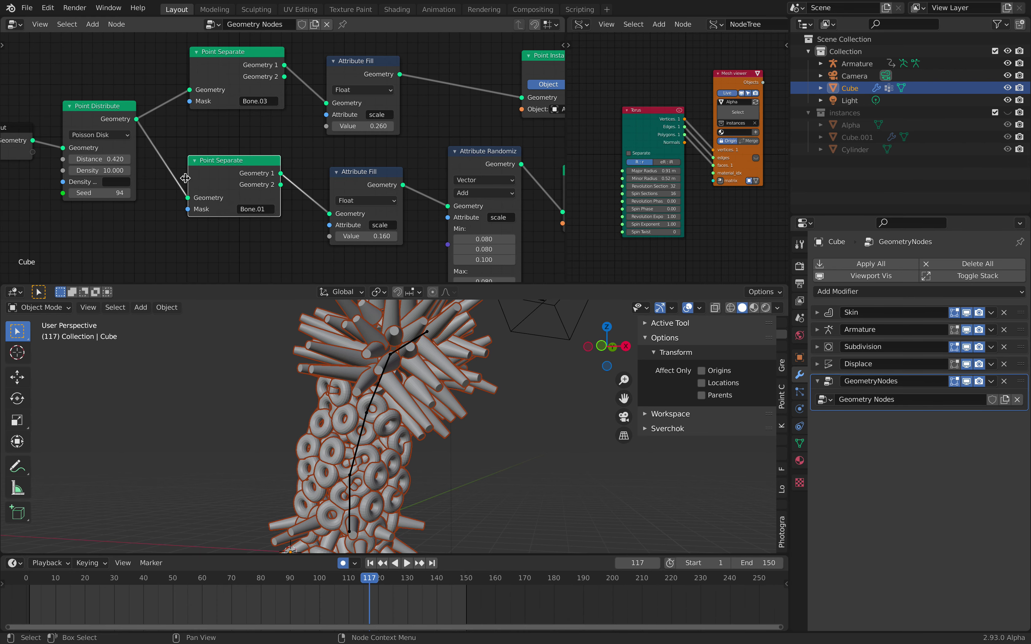
Step: Try Bone.02 and Bone.00 as the mask of the lower Point Separate node, and set it back to Bone.01
{"action": "left_click", "coordinate": [261, 210]}
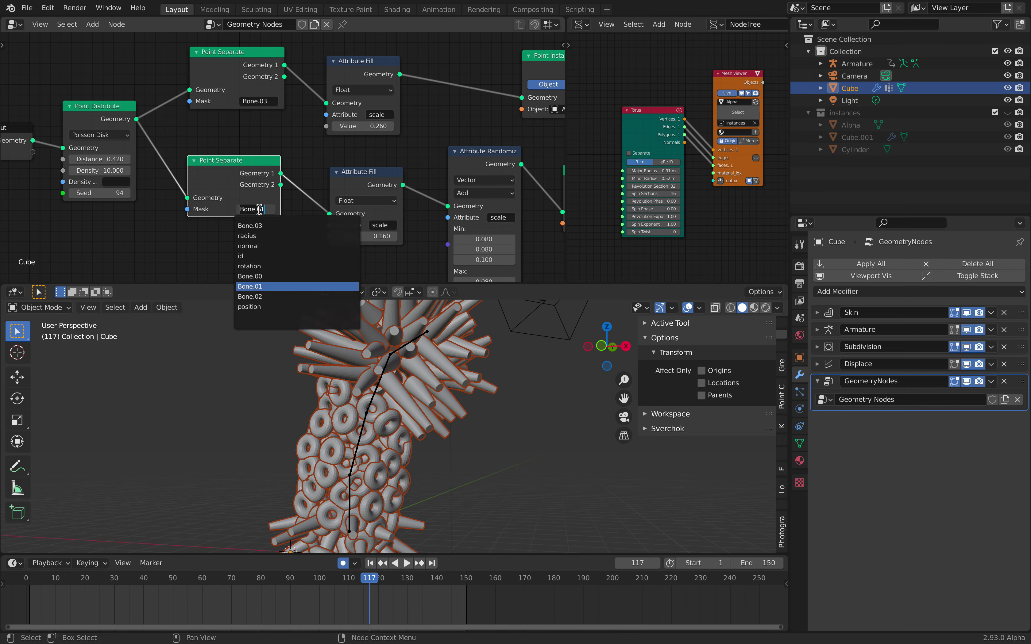
{"action": "left_click", "coordinate": [268, 294]}
{"action": "scroll", "coordinate": [357, 363], "scroll_direction": "down", "scroll_amount": 2}
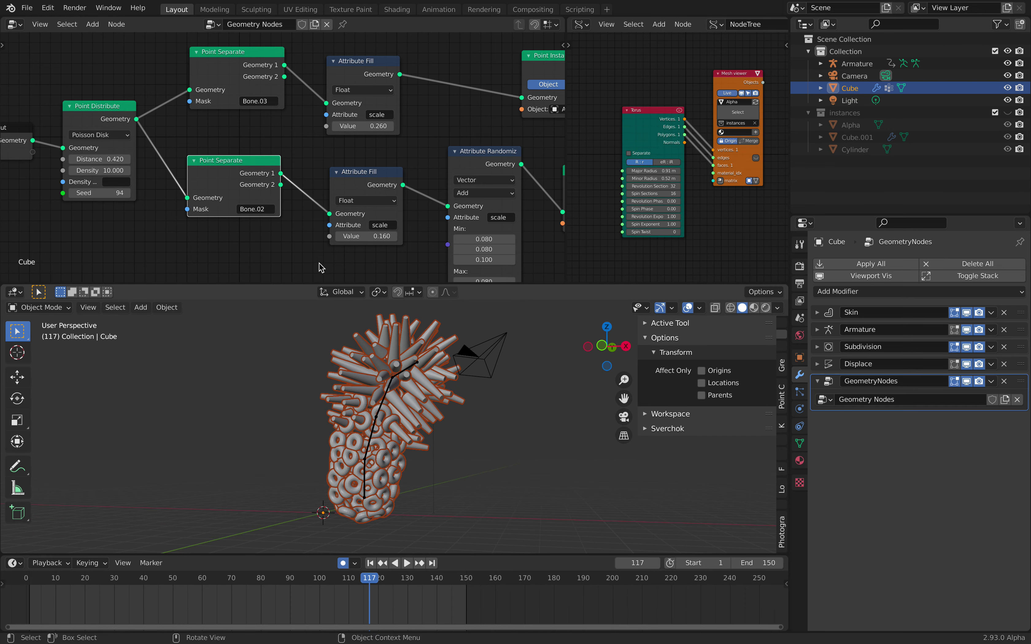
{"action": "left_click", "coordinate": [257, 209]}
{"action": "left_click", "coordinate": [275, 295]}
{"action": "left_click", "coordinate": [259, 209]}
{"action": "left_click", "coordinate": [268, 273]}
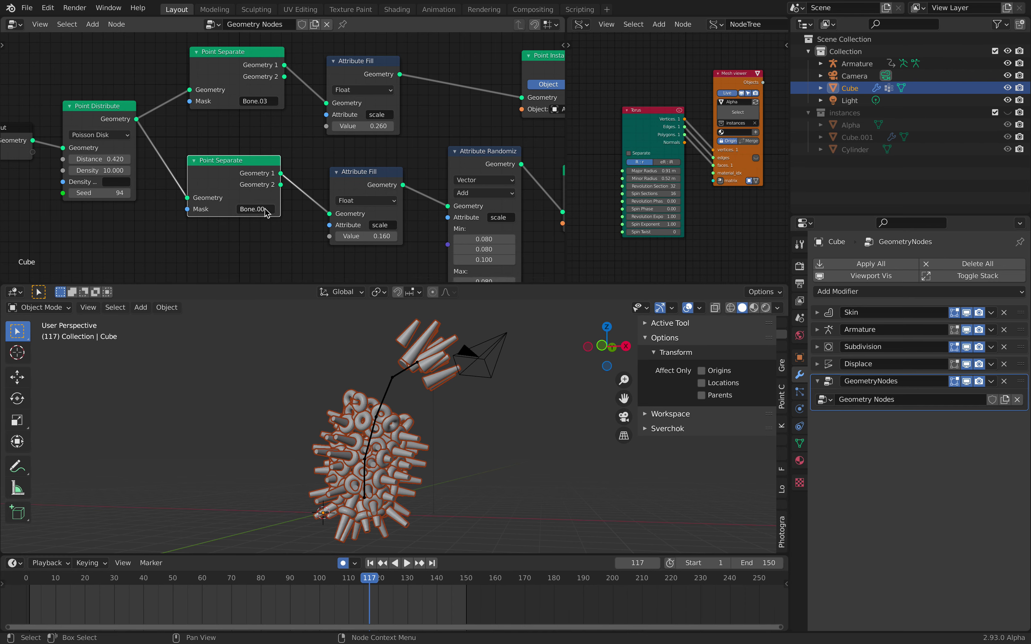
{"action": "left_click", "coordinate": [261, 209]}
{"action": "left_click", "coordinate": [268, 283]}
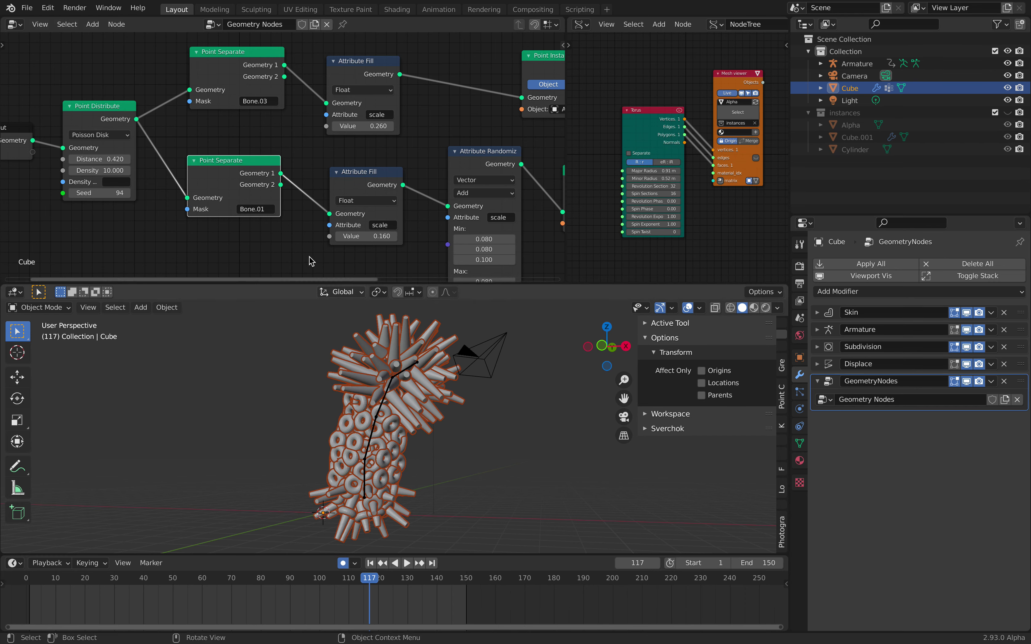
Step: Compare the Bone.02 mask once more on the lower Point Separate node and restore Bone.01
{"action": "left_click", "coordinate": [259, 209]}
{"action": "left_click", "coordinate": [268, 297]}
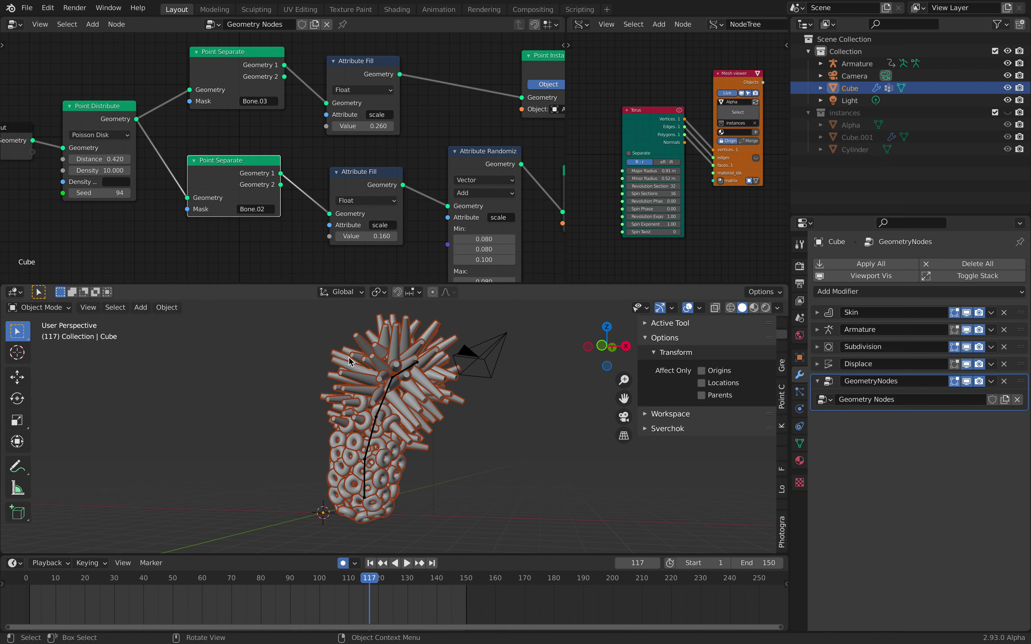
{"action": "left_click", "coordinate": [259, 209]}
{"action": "left_click", "coordinate": [269, 283]}
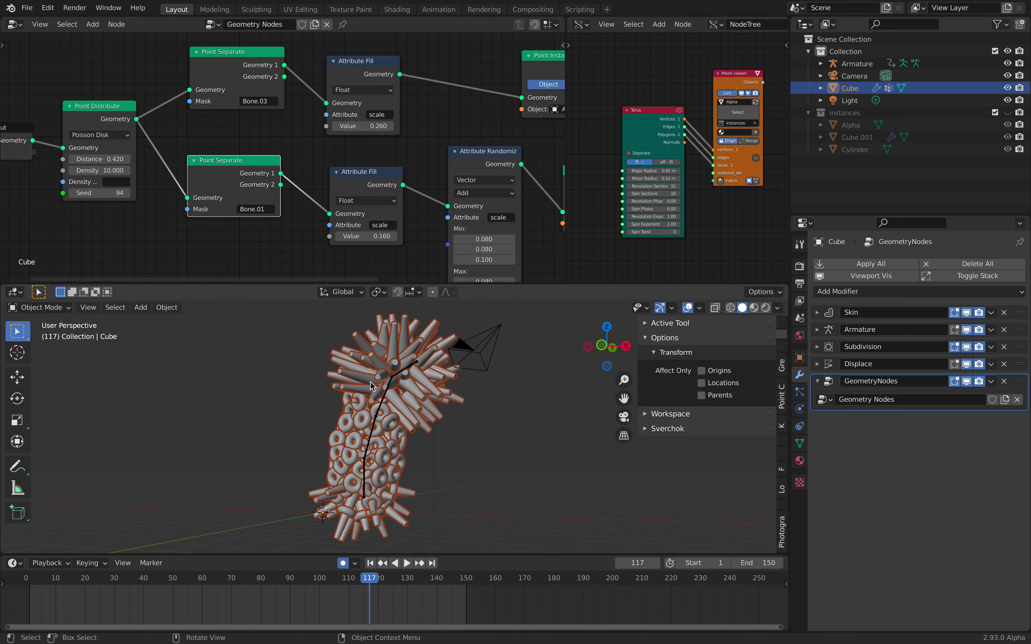
Step: Examine the Cube's vertex groups in its mesh data alongside the bone masks in the node tree and the instanced model
{"action": "middle_click_drag", "start_coordinate": [258, 183], "coordinate": [306, 192]}
{"action": "middle_click_drag", "start_coordinate": [229, 171], "coordinate": [201, 168]}
{"action": "middle_click_drag", "start_coordinate": [367, 179], "coordinate": [295, 179]}
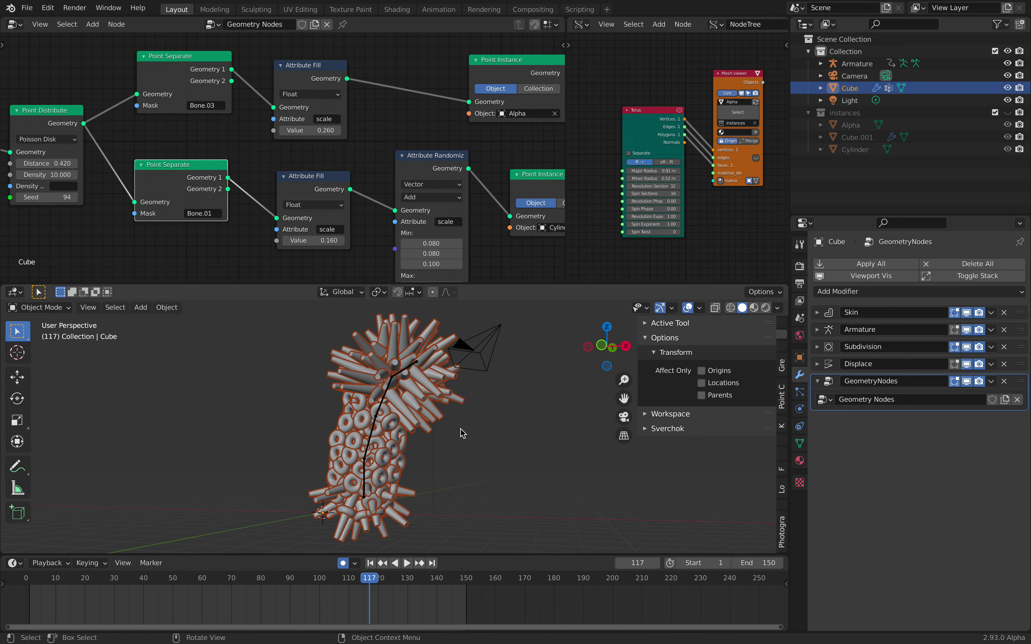
{"action": "left_click", "coordinate": [800, 444]}
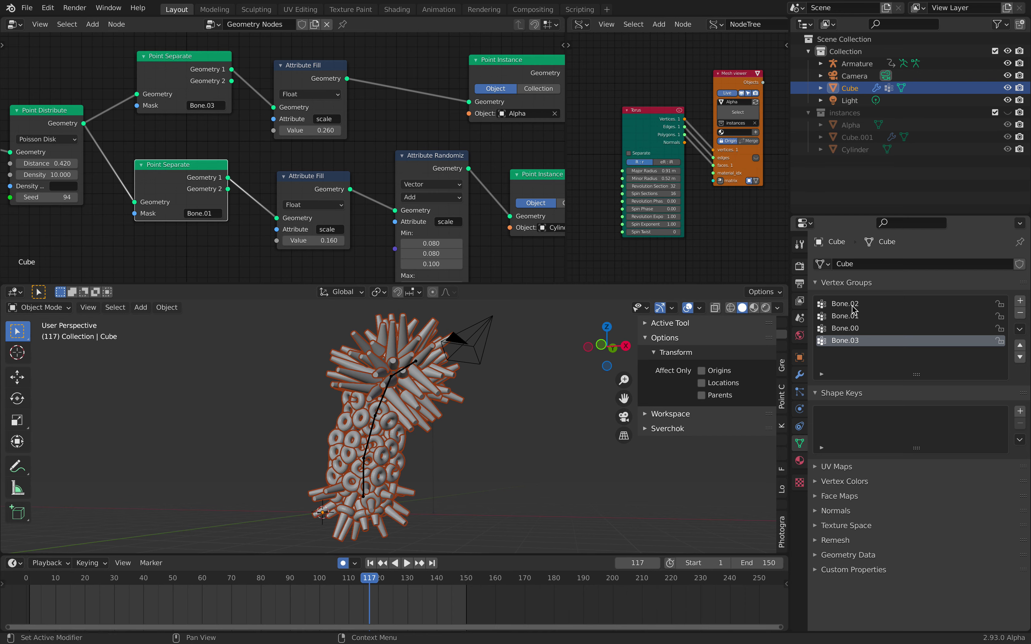
{"action": "middle_click_drag", "start_coordinate": [411, 426], "coordinate": [428, 428]}
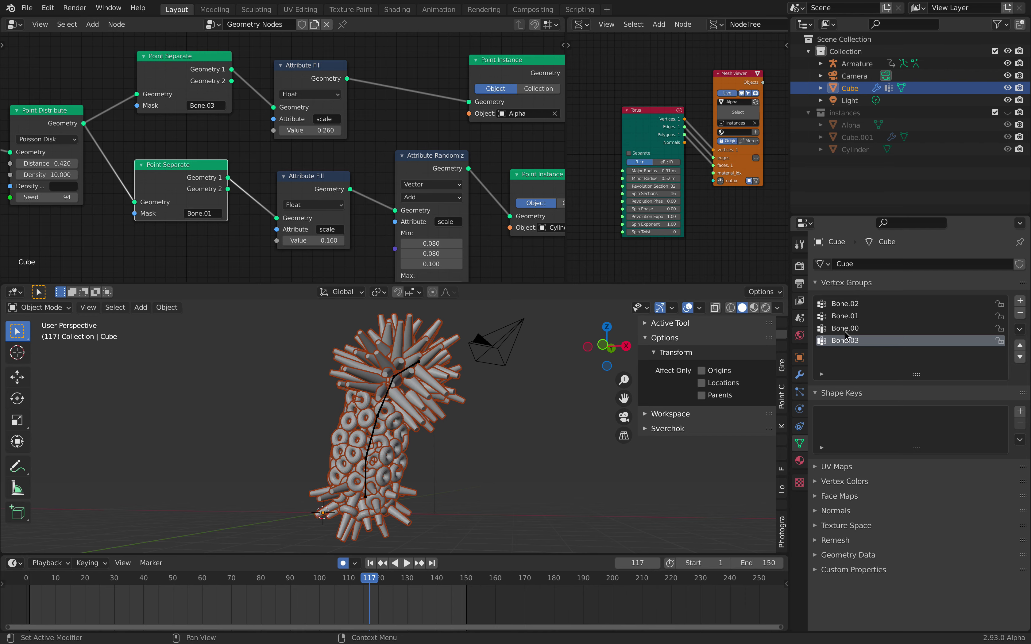
{"action": "middle_click_drag", "start_coordinate": [422, 426], "coordinate": [436, 430]}
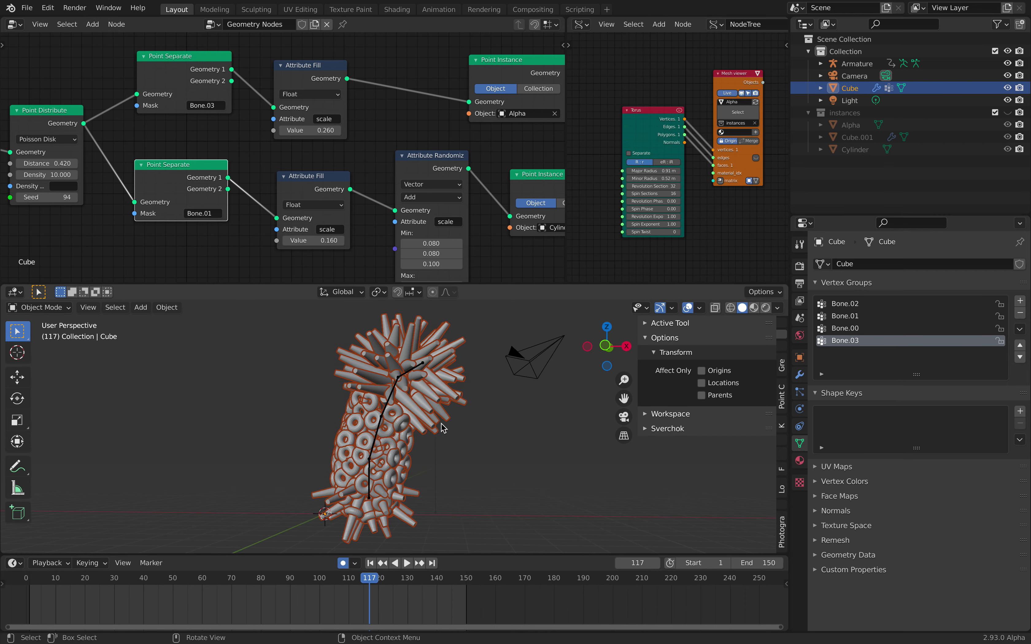
{"action": "scroll", "coordinate": [389, 418], "scroll_direction": "up", "scroll_amount": 3}
{"action": "scroll", "coordinate": [388, 417], "scroll_direction": "down", "scroll_amount": 4}
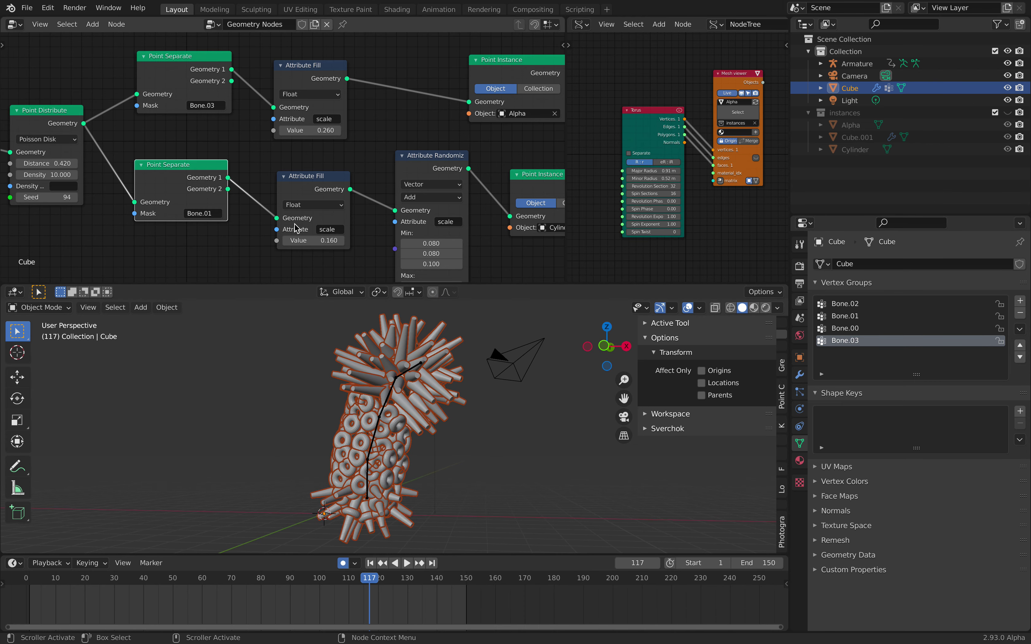
{"action": "scroll", "coordinate": [299, 213], "scroll_direction": "down", "scroll_amount": 4}
{"action": "middle_click_drag", "start_coordinate": [329, 165], "coordinate": [289, 155]}
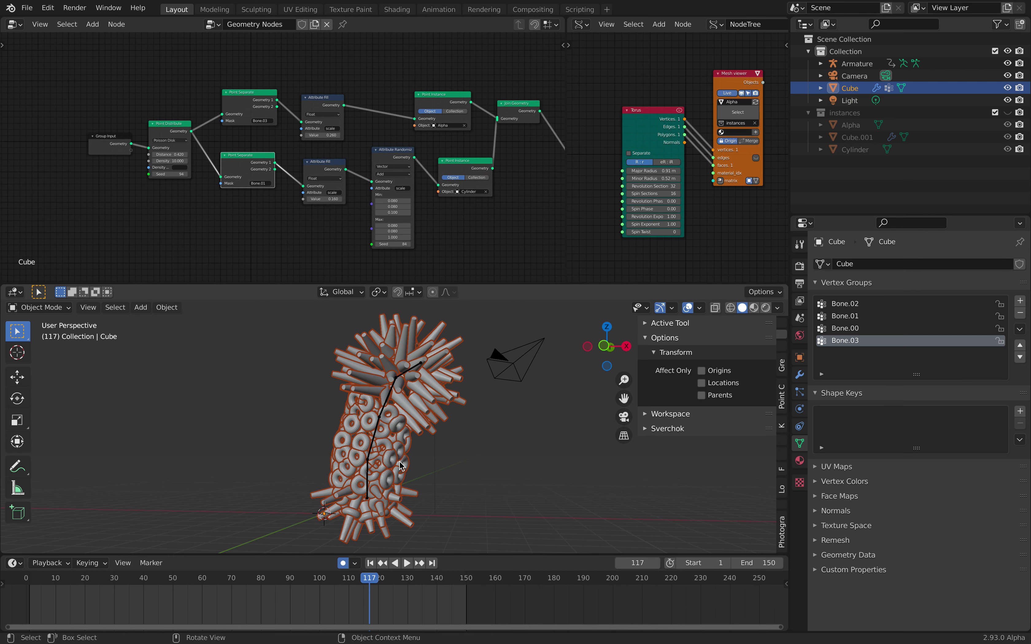
Step: Collapse the instances collection and set the Torus node's Major Radius to 0.94 m and Minor Radius to 0.54 m
{"action": "left_click", "coordinate": [808, 112]}
{"action": "scroll", "coordinate": [668, 172], "scroll_direction": "up", "scroll_amount": 2}
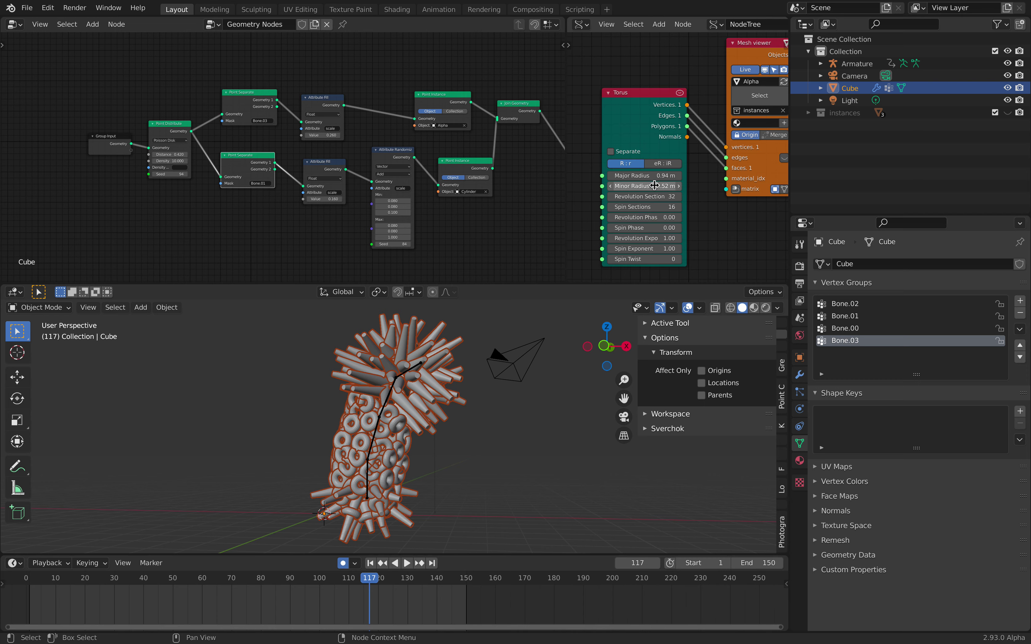
{"action": "scroll", "coordinate": [209, 205], "scroll_direction": "up", "scroll_amount": 2}
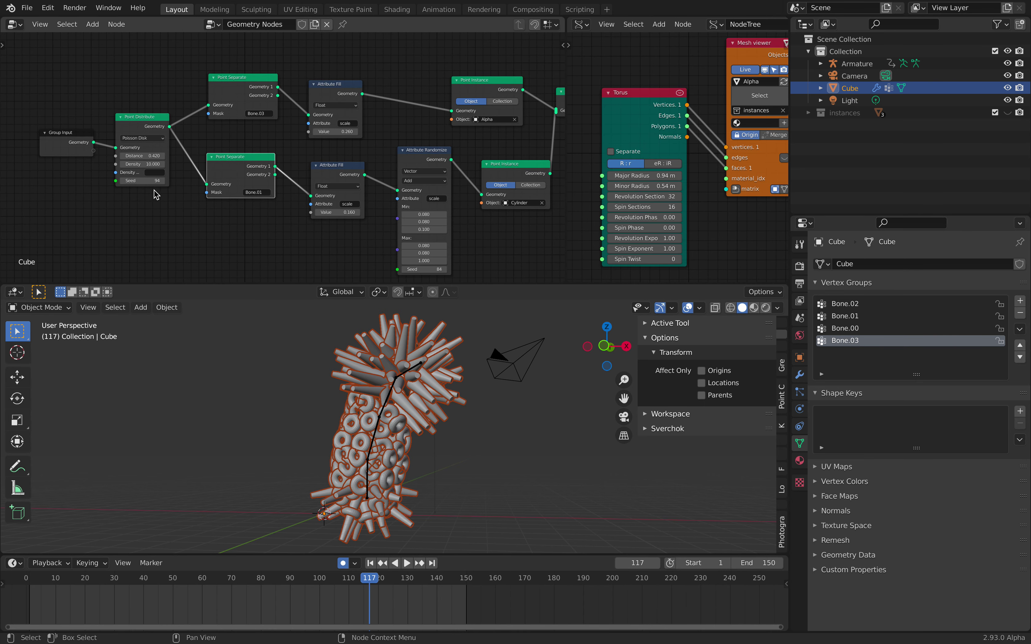
Step: Widen the Geometry Nodes editor further at the expense of the neighbouring torus node tree
{"action": "left_click_drag", "start_coordinate": [563, 157], "coordinate": [624, 158]}
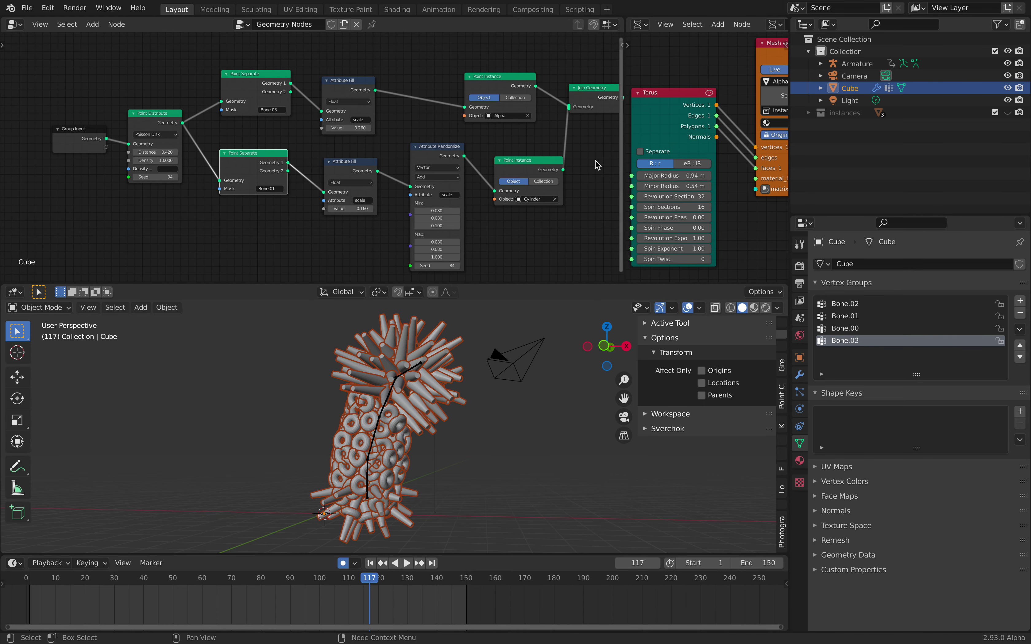
{"action": "scroll", "coordinate": [384, 171], "scroll_direction": "down", "scroll_amount": 1}
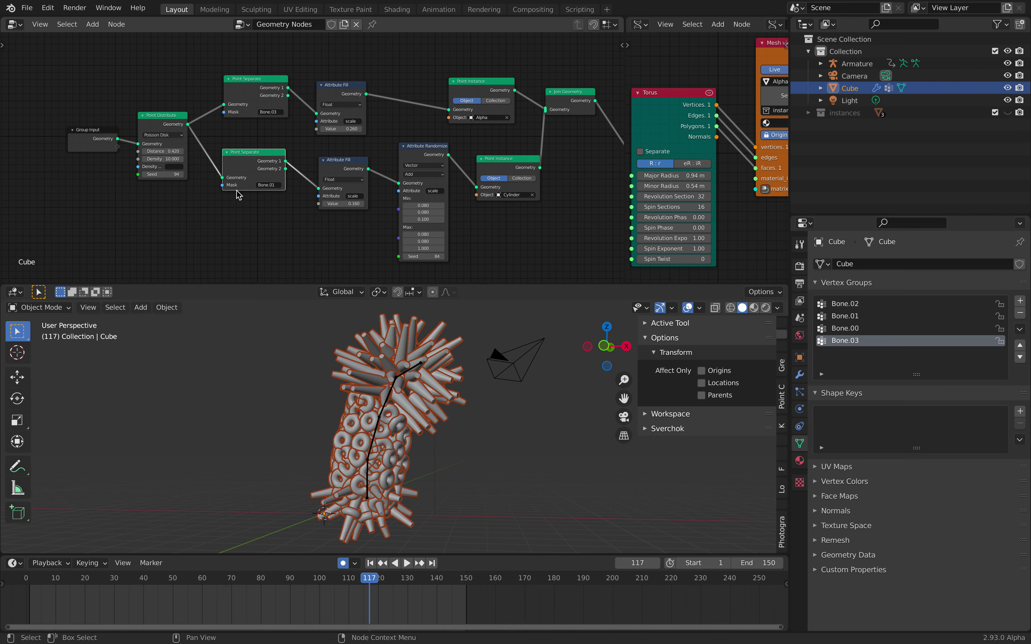
{"action": "scroll", "coordinate": [139, 136], "scroll_direction": "up", "scroll_amount": 2}
{"action": "mouse_move", "coordinate": [277, 167]}
{"action": "left_mouse_down", "text": "shift"}
{"action": "mouse_move", "coordinate": [294, 166]}
{"action": "mouse_move", "coordinate": [277, 166]}
{"action": "left_mouse_up", "text": "shift"}
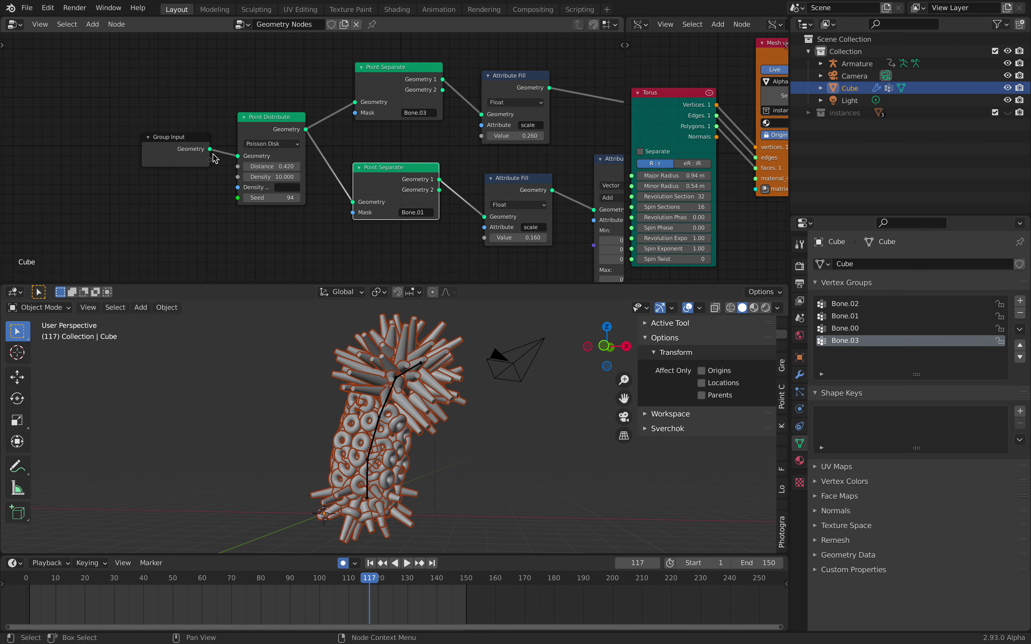
Step: Move the Group Input node farther from Point Distribute and show the Cube's modifiers again
{"action": "left_click_drag", "start_coordinate": [181, 141], "coordinate": [159, 143]}
{"action": "middle_click_drag", "start_coordinate": [426, 407], "coordinate": [432, 411]}
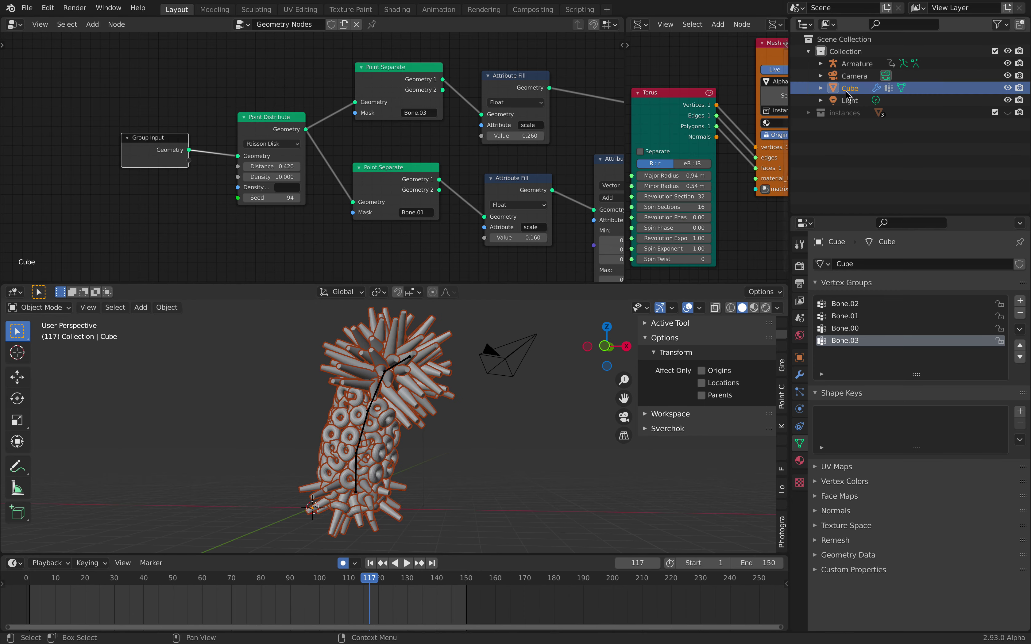
{"action": "left_click", "coordinate": [800, 375]}
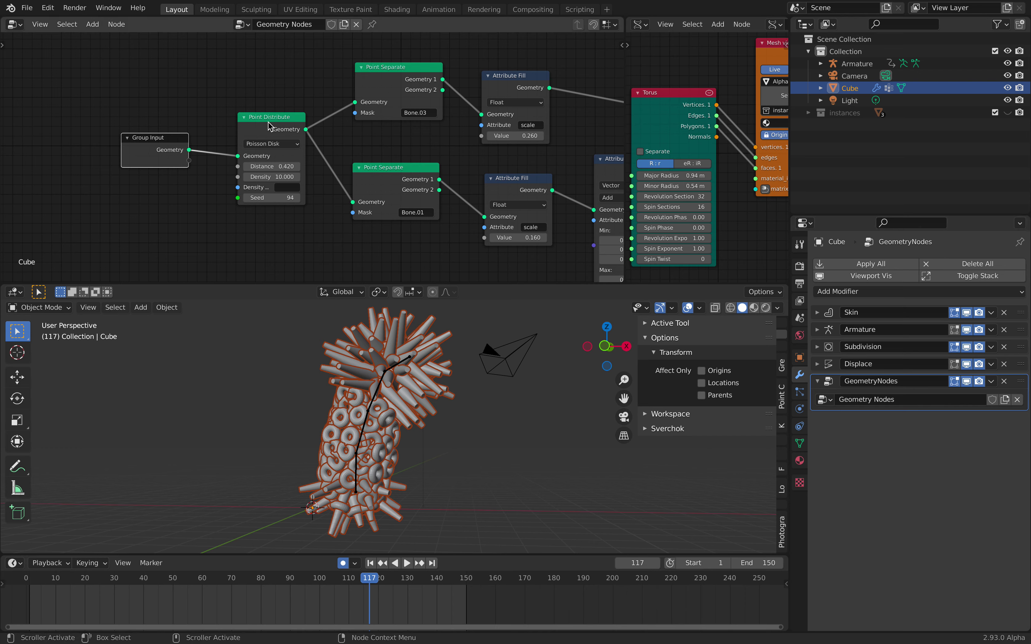
Step: Reposition the Point Distribute and both Point Separate nodes slightly, and set the Point Distribute Density to 10.340
{"action": "left_click_drag", "start_coordinate": [269, 125], "coordinate": [261, 122]}
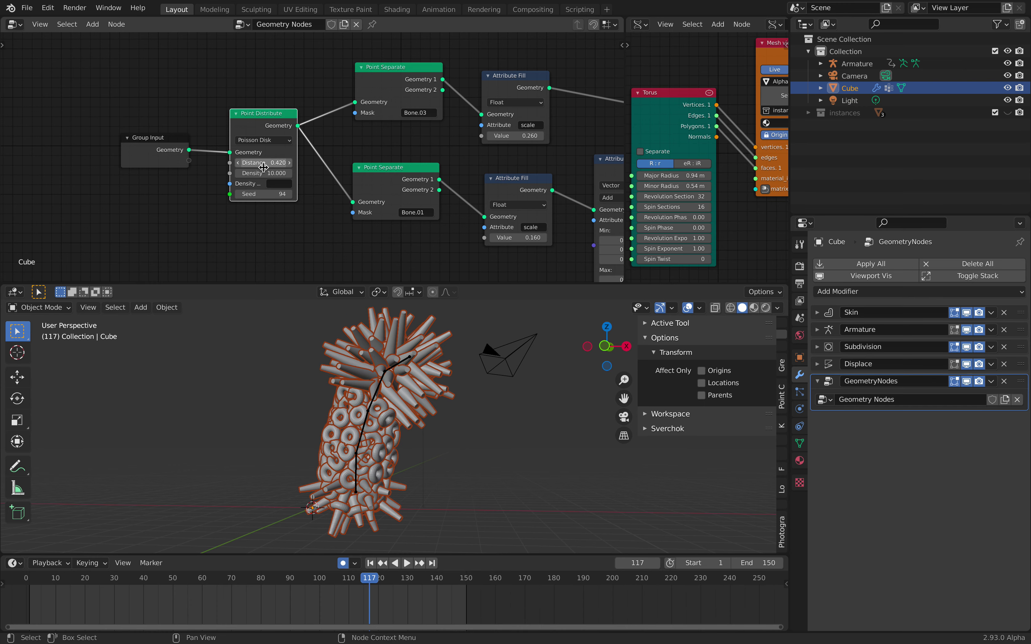
{"action": "left_click_drag", "start_coordinate": [279, 126], "coordinate": [273, 124]}
{"action": "middle_click_drag", "start_coordinate": [401, 68], "coordinate": [310, 103]}
{"action": "left_click_drag", "start_coordinate": [311, 103], "coordinate": [300, 91]}
{"action": "middle_click_drag", "start_coordinate": [312, 209], "coordinate": [303, 187]}
{"action": "left_click_drag", "start_coordinate": [303, 188], "coordinate": [298, 186]}
Step: Move the upper Attribute Fill node upward and set its scale value to 0.380
{"action": "left_click", "coordinate": [301, 114]}
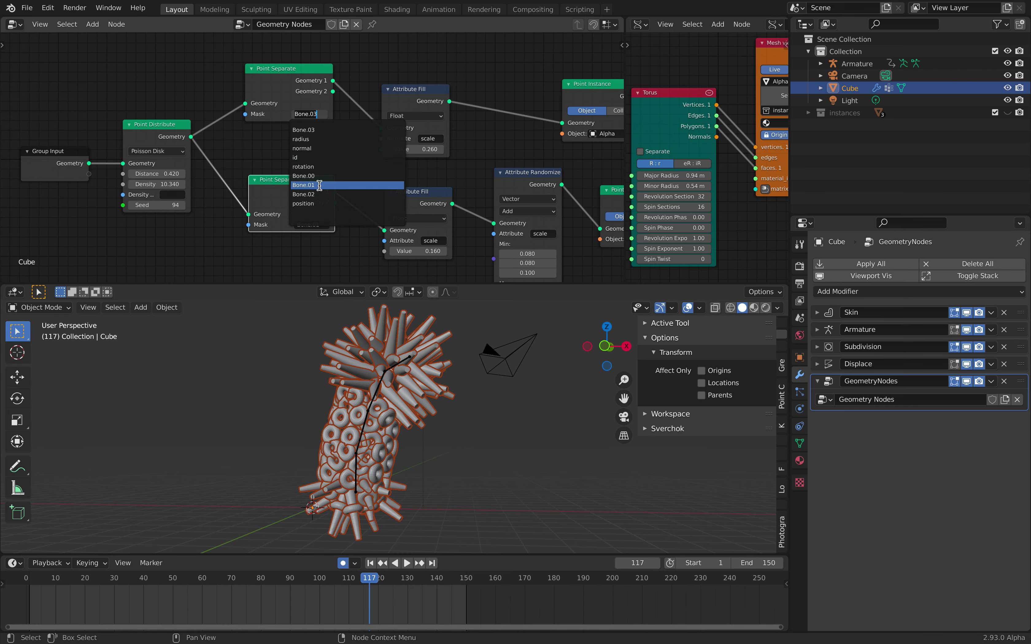
{"action": "key", "text": "Return"}
{"action": "left_click_drag", "start_coordinate": [415, 161], "coordinate": [447, 117]}
{"action": "middle_click_drag", "start_coordinate": [452, 141], "coordinate": [393, 126]}
Step: Set the scale value of the Attribute Fill node in the Bone.01 branch to 0.240
{"action": "left_click", "coordinate": [349, 219]}
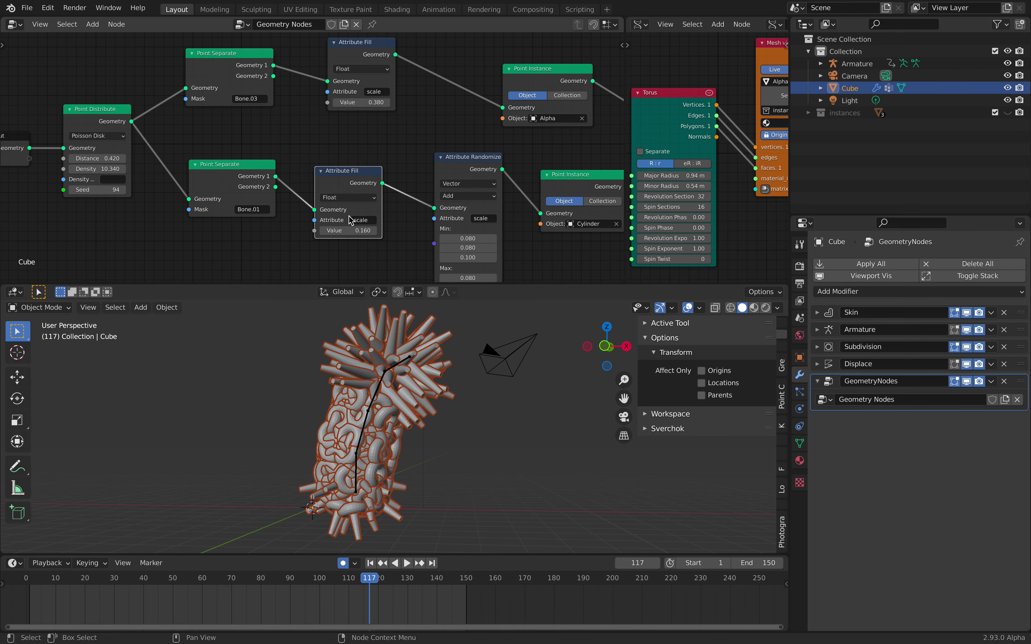
{"action": "left_click_drag", "start_coordinate": [347, 230], "coordinate": [373, 230]}
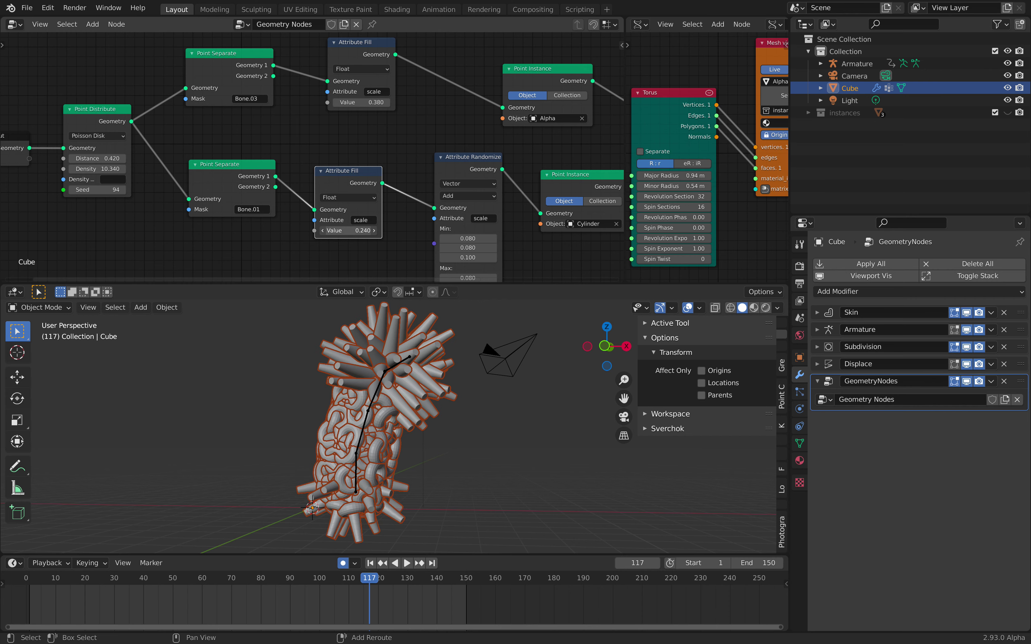
{"action": "middle_click_drag", "start_coordinate": [460, 232], "coordinate": [383, 162]}
{"action": "mouse_move", "coordinate": [375, 230]}
{"action": "left_mouse_down"}
{"action": "mouse_move", "coordinate": [400, 231]}
{"action": "mouse_move", "coordinate": [379, 230]}
{"action": "left_mouse_up"}
Step: Set the Attribute Randomize X and Y minimum and maximum to 0.020, reduce the Z maximum, and save the file
{"action": "scroll", "coordinate": [417, 177], "scroll_direction": "up", "scroll_amount": 2}
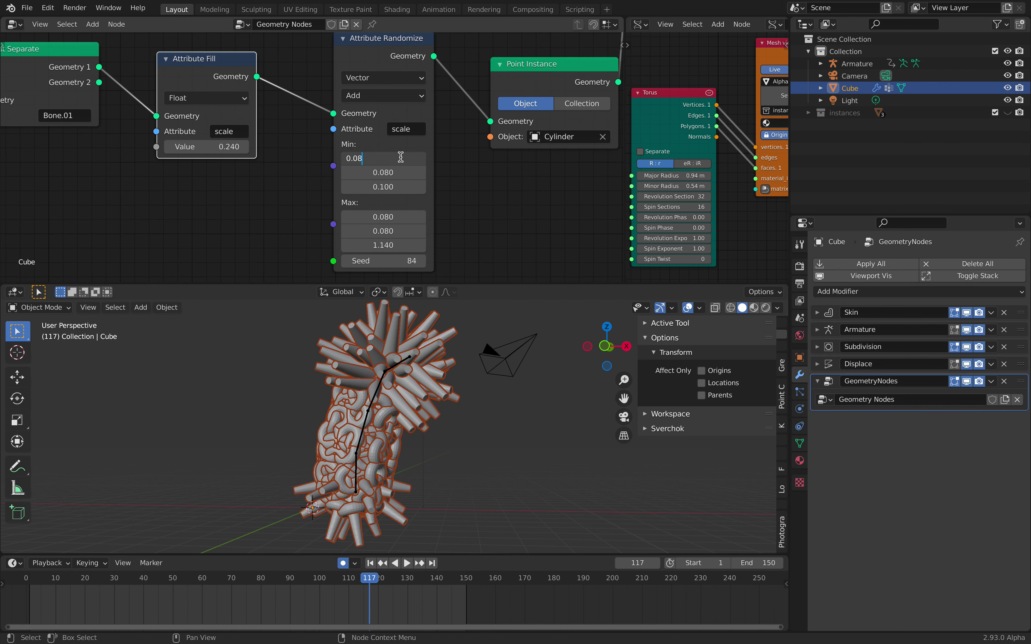
{"action": "key", "text": "ctrl+c"}
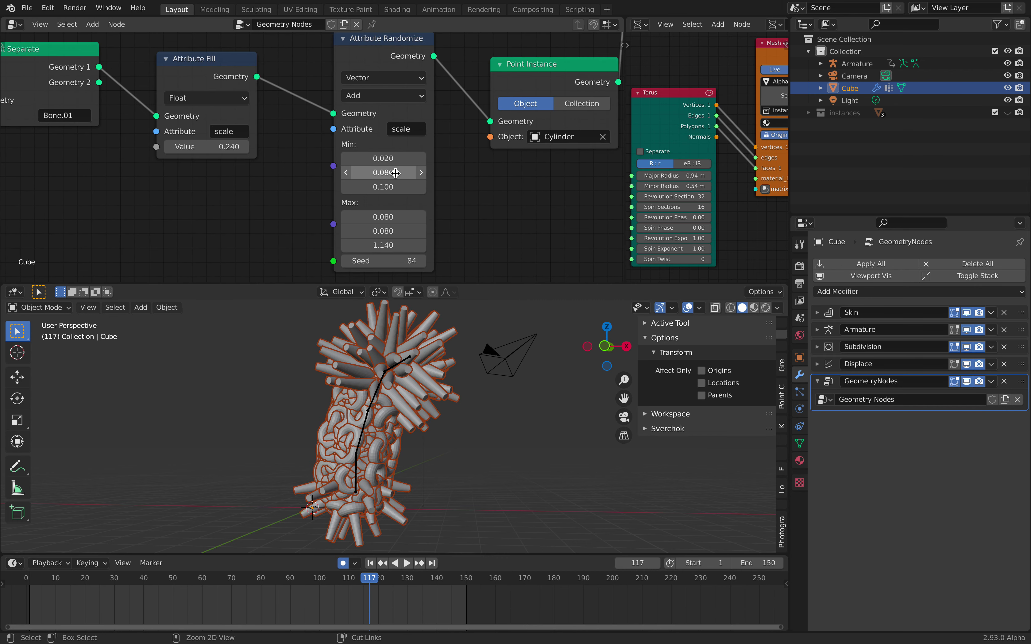
{"action": "key", "text": "ctrl+v"}
{"action": "key", "text": "ctrl+v"}
{"action": "key", "text": "ctrl+v"}
{"action": "left_click_drag", "start_coordinate": [401, 245], "coordinate": [377, 245]}
{"action": "middle_click_drag", "start_coordinate": [449, 381], "coordinate": [425, 379]}
{"action": "scroll", "coordinate": [482, 181], "scroll_direction": "down", "scroll_amount": 1}
{"action": "key", "text": "ctrl+s"}
Step: Rearrange the Point Instance, Join Geometry and Group Output nodes into a tidier layout at the end of the tree
{"action": "scroll", "coordinate": [482, 181], "scroll_direction": "down", "scroll_amount": 3}
{"action": "middle_click_drag", "start_coordinate": [483, 181], "coordinate": [351, 243]}
{"action": "left_click_drag", "start_coordinate": [384, 169], "coordinate": [378, 163]}
{"action": "left_click_drag", "start_coordinate": [353, 51], "coordinate": [361, 58]}
{"action": "middle_click_drag", "start_coordinate": [365, 61], "coordinate": [342, 120]}
{"action": "left_click_drag", "start_coordinate": [342, 120], "coordinate": [355, 97]}
{"action": "left_click_drag", "start_coordinate": [451, 113], "coordinate": [463, 125]}
{"action": "middle_click_drag", "start_coordinate": [511, 166], "coordinate": [478, 154]}
{"action": "left_click_drag", "start_coordinate": [534, 179], "coordinate": [525, 157]}
{"action": "left_click_drag", "start_coordinate": [453, 128], "coordinate": [464, 131]}
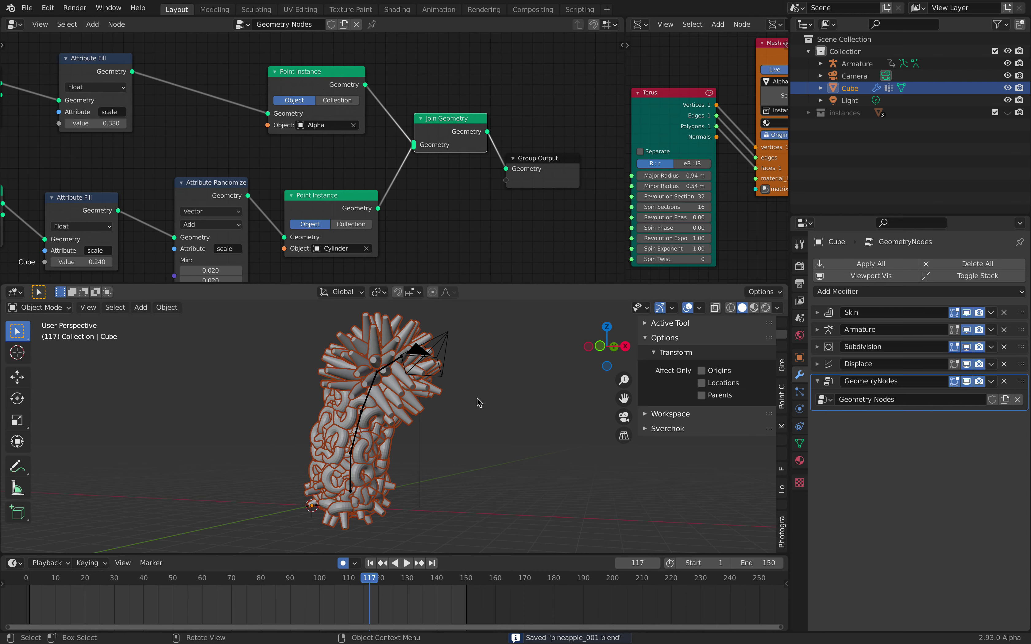
Step: Play the rigged mesh's animation briefly and stop it
{"action": "key", "text": "space"}
{"action": "middle_click_drag", "start_coordinate": [414, 437], "coordinate": [453, 432]}
{"action": "key", "text": "space"}
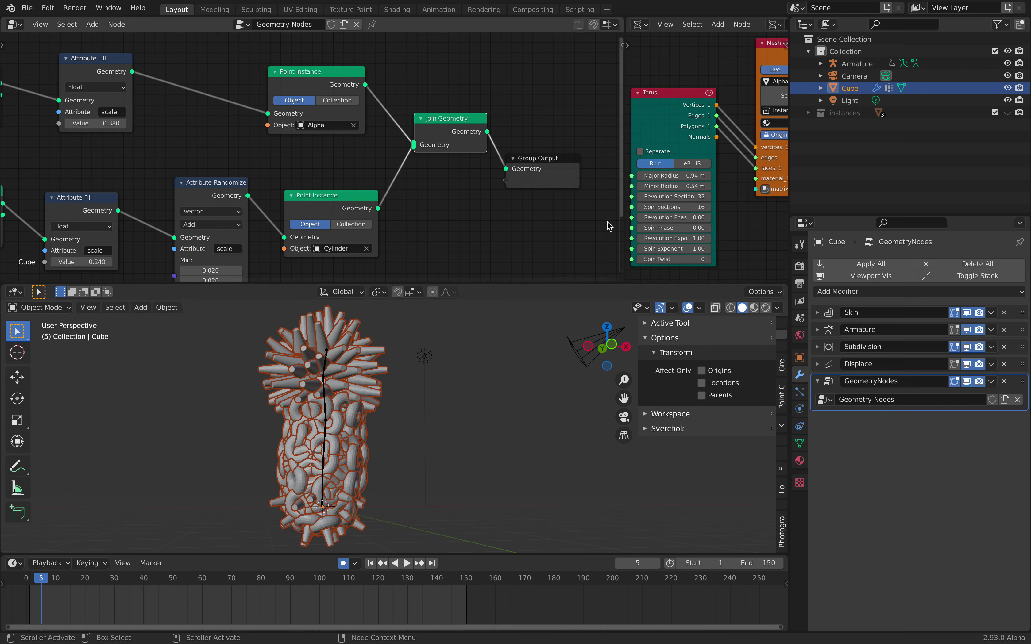
Step: Widen the torus node tree editor, set the Torus Major Radius to 0.87 m and Minor Radius to 0.37 m, and save
{"action": "left_click_drag", "start_coordinate": [674, 176], "coordinate": [662, 186]}
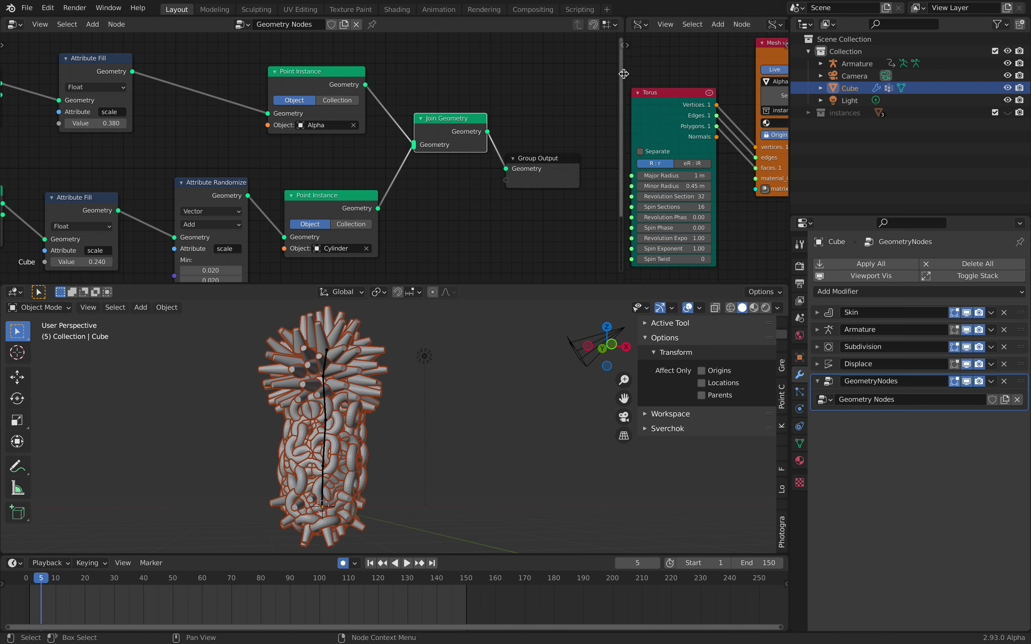
{"action": "left_click_drag", "start_coordinate": [625, 73], "coordinate": [486, 85]}
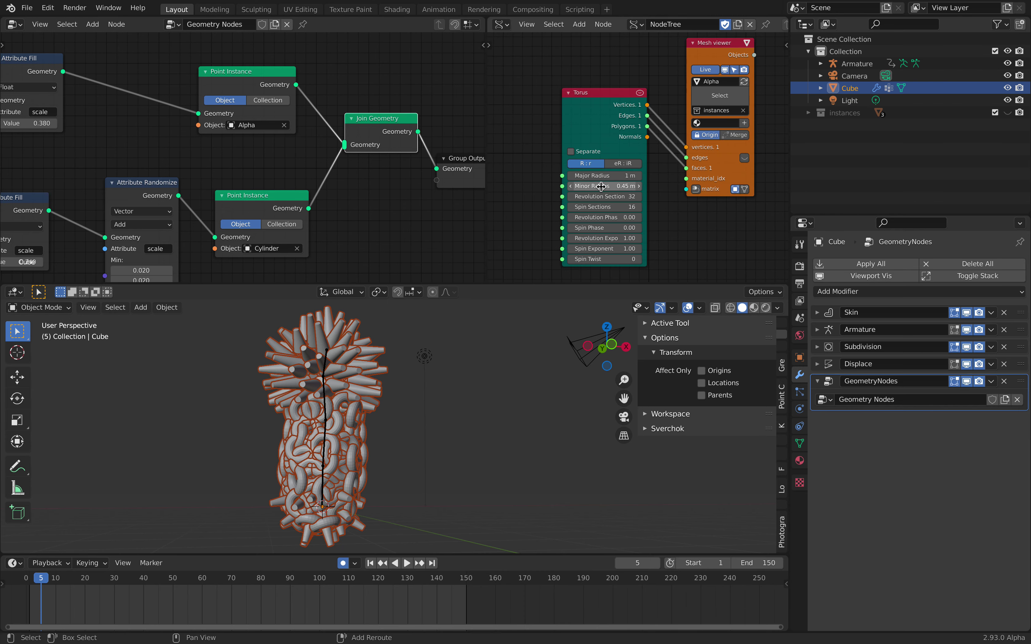
{"action": "left_click_drag", "start_coordinate": [615, 176], "coordinate": [578, 137], "text": "shift"}
{"action": "key", "text": "ctrl+s"}
Step: Insert a Randomize node on the Vertices link between Torus and Mesh viewer, with X, Y and Z amplitudes of 0.09
{"action": "middle_click_drag", "start_coordinate": [652, 132], "coordinate": [588, 138]}
{"action": "left_click_drag", "start_coordinate": [665, 164], "coordinate": [692, 124]}
{"action": "middle_click_drag", "start_coordinate": [605, 73], "coordinate": [610, 106]}
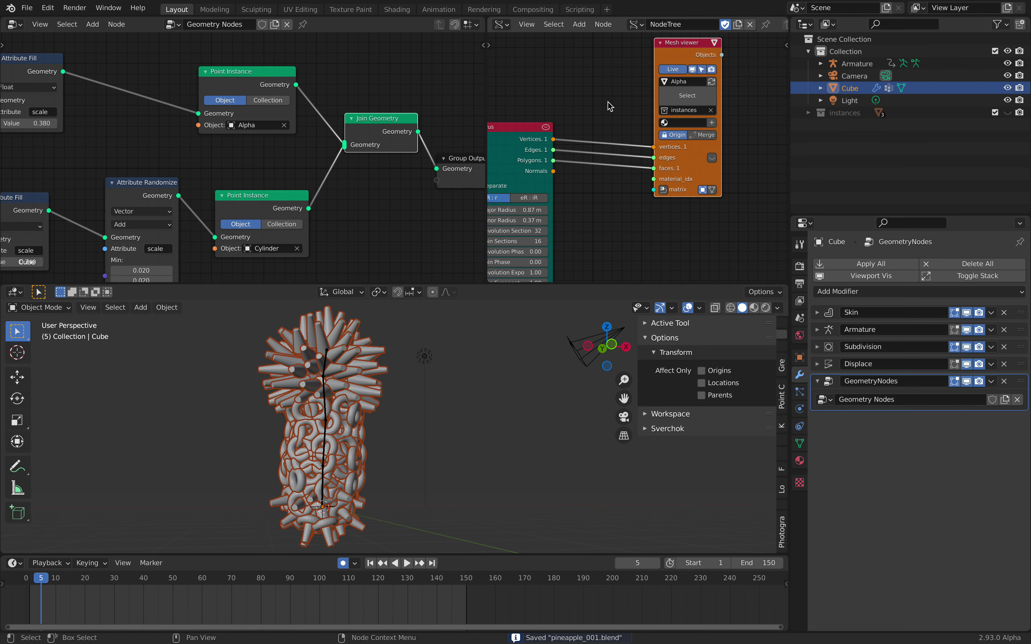
{"action": "key", "text": "alt+space"}
{"action": "type", "text": "random"}
{"action": "key", "text": "Return"}
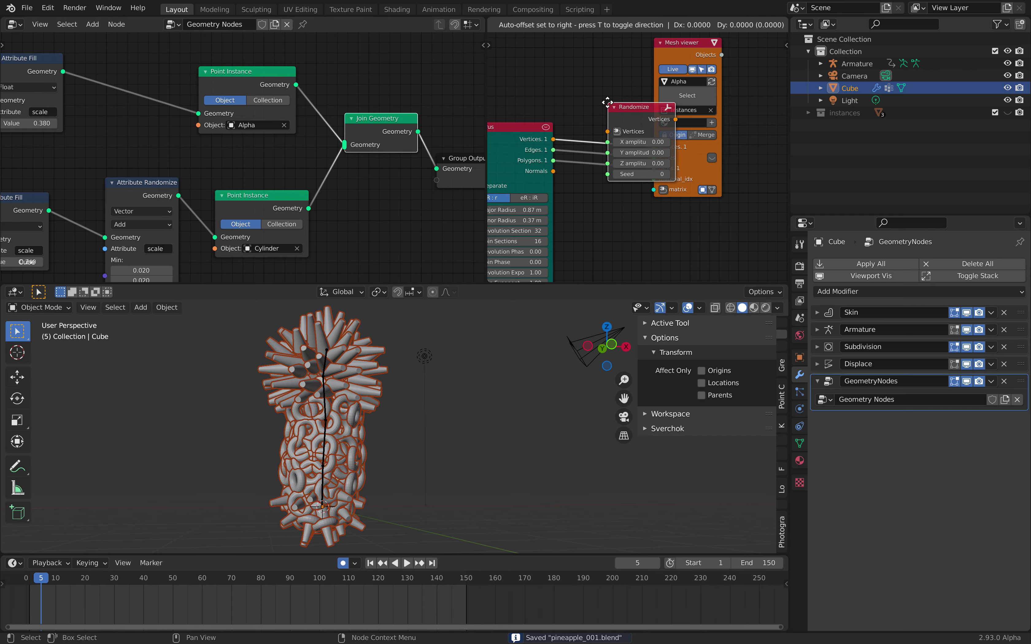
{"action": "left_click", "coordinate": [604, 129]}
{"action": "left_click_drag", "start_coordinate": [614, 142], "coordinate": [617, 163], "text": "shift"}
Step: Deselect the Cube and examine the randomized torus instances up close
{"action": "left_click", "coordinate": [442, 420]}
{"action": "middle_click_drag", "start_coordinate": [442, 420], "coordinate": [461, 414]}
{"action": "scroll", "coordinate": [460, 415], "scroll_direction": "up", "scroll_amount": 4}
{"action": "scroll", "coordinate": [459, 417], "scroll_direction": "down", "scroll_amount": 3}
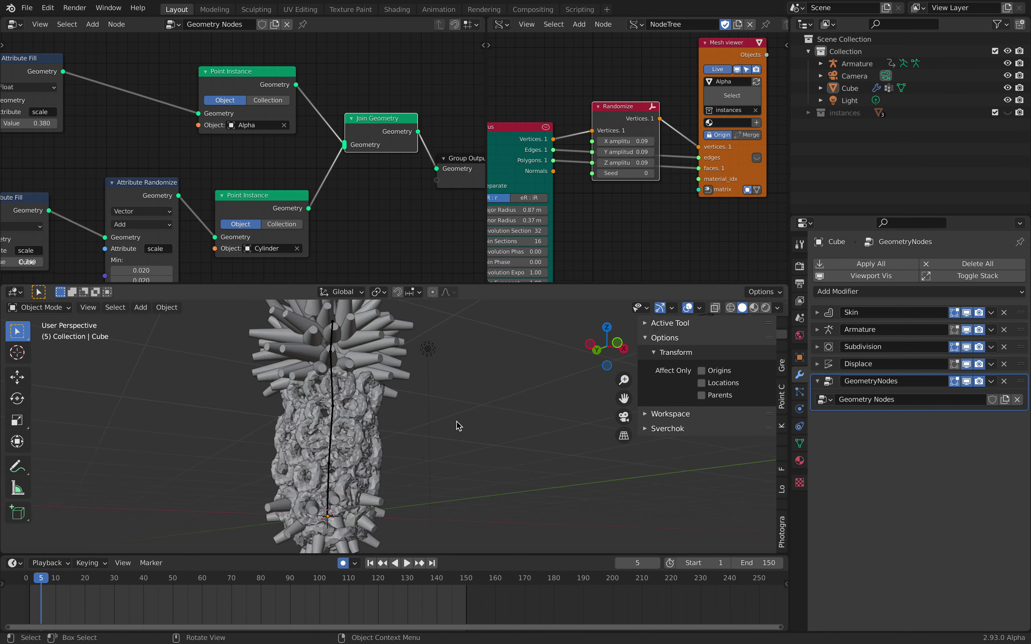
{"action": "scroll", "coordinate": [461, 425], "scroll_direction": "down", "scroll_amount": 3}
Step: Play back the animation to check the randomized instances from another angle
{"action": "key", "text": "space"}
{"action": "scroll", "coordinate": [425, 439], "scroll_direction": "up", "scroll_amount": 3}
{"action": "middle_click_drag", "start_coordinate": [424, 439], "coordinate": [331, 441]}
{"action": "key", "text": "space"}
{"action": "left_click", "coordinate": [367, 439]}
{"action": "scroll", "coordinate": [341, 442], "scroll_direction": "down", "scroll_amount": 1}
{"action": "key", "text": "space"}
{"action": "left_click", "coordinate": [402, 448]}
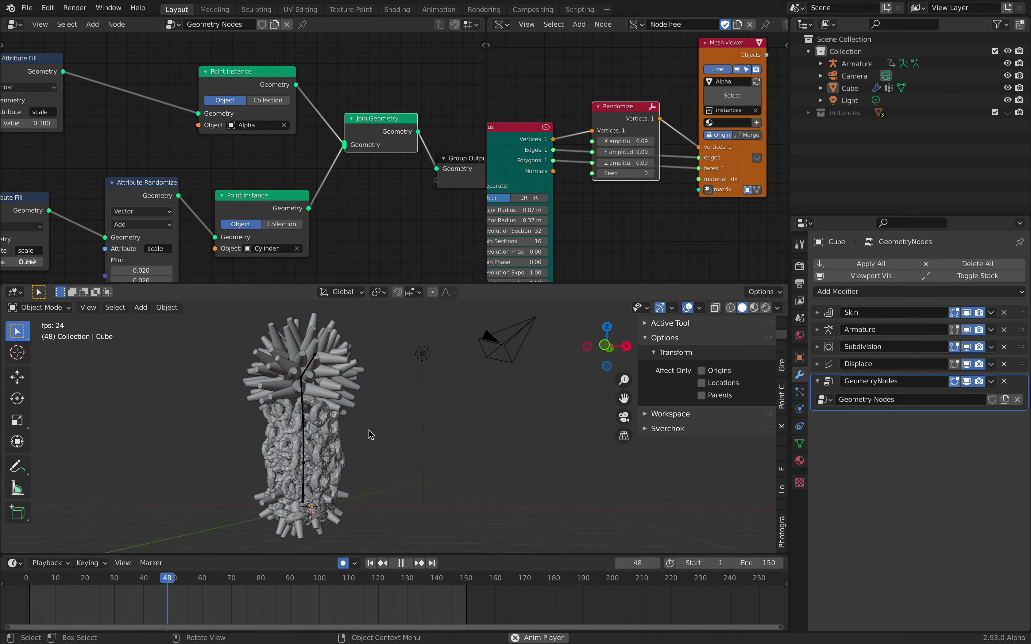
{"action": "key", "text": "space"}
Step: Select the Cube again and save the file
{"action": "left_click", "coordinate": [395, 435]}
{"action": "key", "text": "ctrl+s"}
{"action": "left_click", "coordinate": [854, 292]}
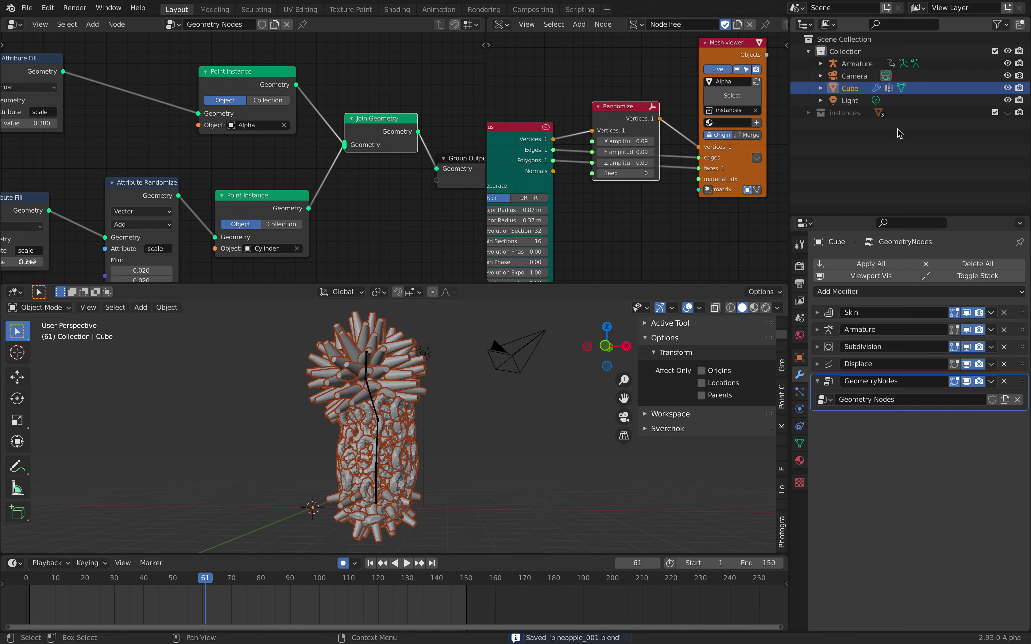
Step: Examine the complete Geometry Nodes tree and the torus node tree side by side
{"action": "scroll", "coordinate": [384, 205], "scroll_direction": "down", "scroll_amount": 3}
{"action": "scroll", "coordinate": [605, 140], "scroll_direction": "down", "scroll_amount": 2}
{"action": "scroll", "coordinate": [605, 140], "scroll_direction": "down", "scroll_amount": 1}
{"action": "scroll", "coordinate": [416, 102], "scroll_direction": "down", "scroll_amount": 2}
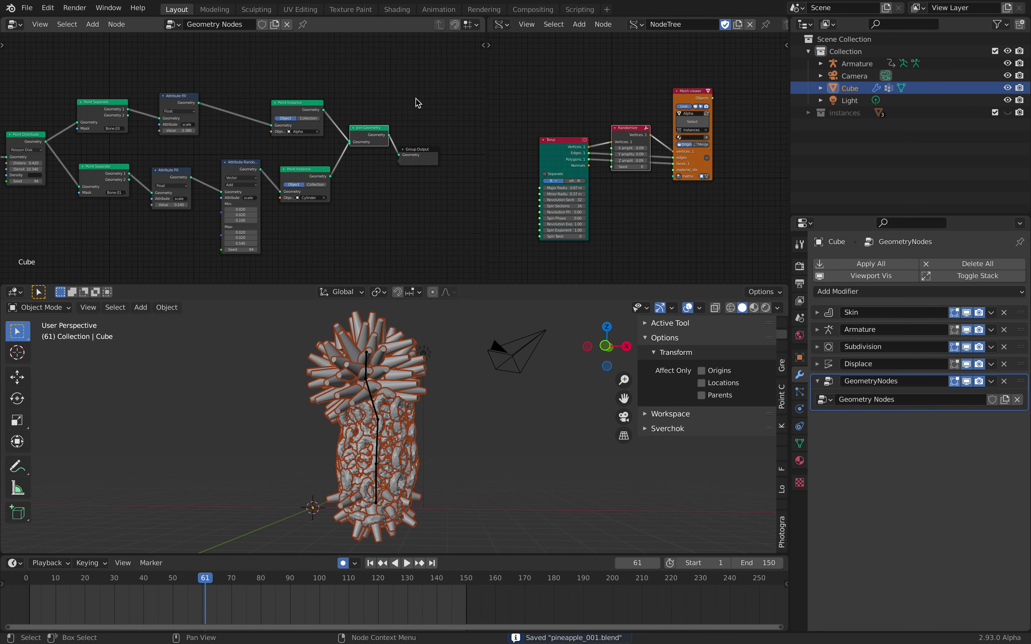
{"action": "middle_click_drag", "start_coordinate": [330, 234], "coordinate": [352, 228]}
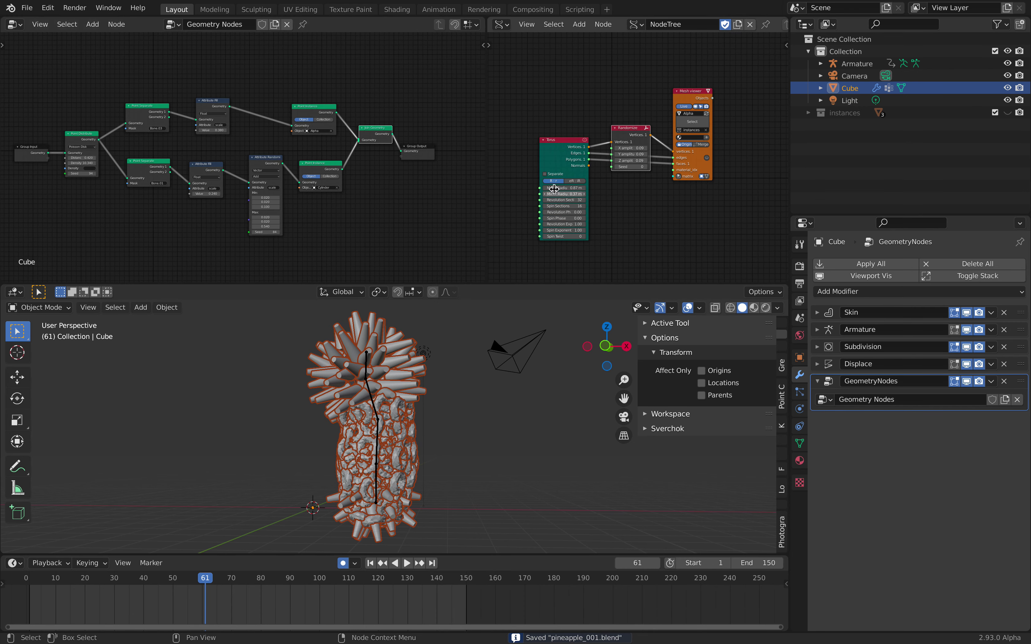
{"action": "scroll", "coordinate": [400, 154], "scroll_direction": "up", "scroll_amount": 2}
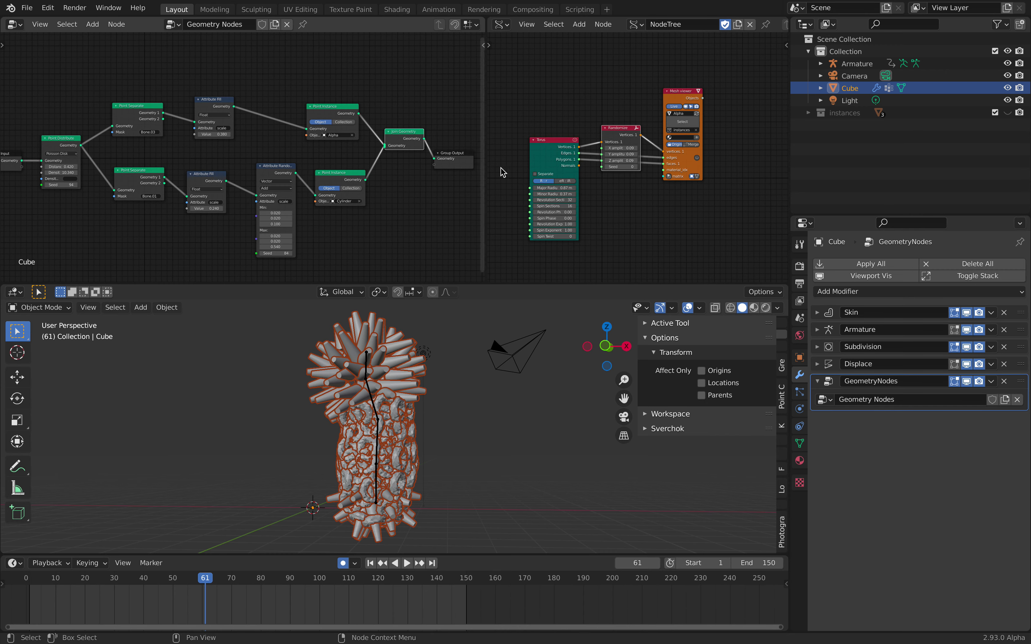
{"action": "scroll", "coordinate": [503, 172], "scroll_direction": "up", "scroll_amount": 2}
{"action": "scroll", "coordinate": [307, 133], "scroll_direction": "down", "scroll_amount": 2}
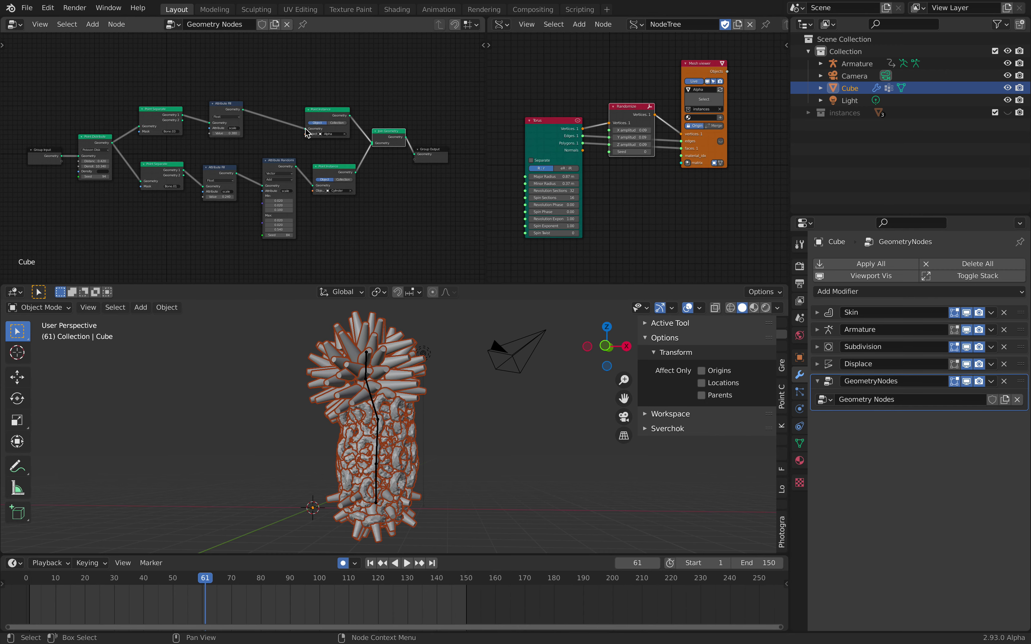
Step: Shift the upper Point Instance and the Attribute Randomize nodes slightly in the Geometry Nodes tree
{"action": "mouse_move", "coordinate": [315, 129]}
{"action": "middle_mouse_down"}
{"action": "mouse_move", "coordinate": [340, 144]}
{"action": "mouse_move", "coordinate": [326, 145]}
{"action": "middle_mouse_up"}
{"action": "left_click_drag", "start_coordinate": [344, 127], "coordinate": [340, 122]}
{"action": "left_click_drag", "start_coordinate": [285, 177], "coordinate": [283, 178]}
{"action": "scroll", "coordinate": [301, 177], "scroll_direction": "up", "scroll_amount": 2}
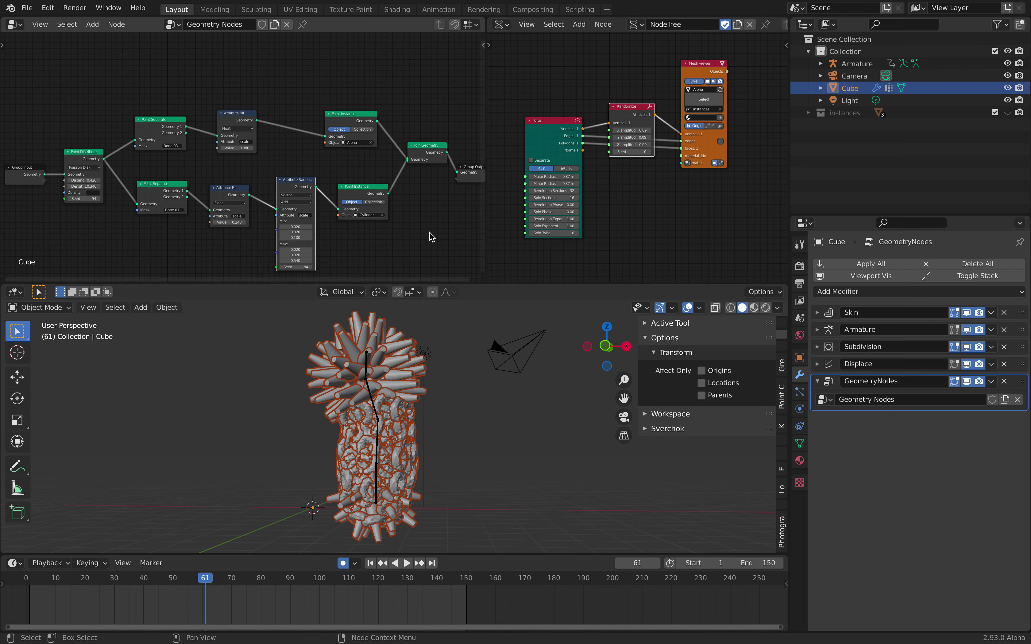
Step: Move the Torus node slightly upward in its node tree
{"action": "middle_click_drag", "start_coordinate": [551, 253], "coordinate": [585, 250]}
{"action": "scroll", "coordinate": [555, 251], "scroll_direction": "up", "scroll_amount": 1}
{"action": "scroll", "coordinate": [571, 243], "scroll_direction": "up", "scroll_amount": 1}
{"action": "scroll", "coordinate": [584, 250], "scroll_direction": "up", "scroll_amount": 1}
{"action": "left_click_drag", "start_coordinate": [556, 125], "coordinate": [555, 114]}
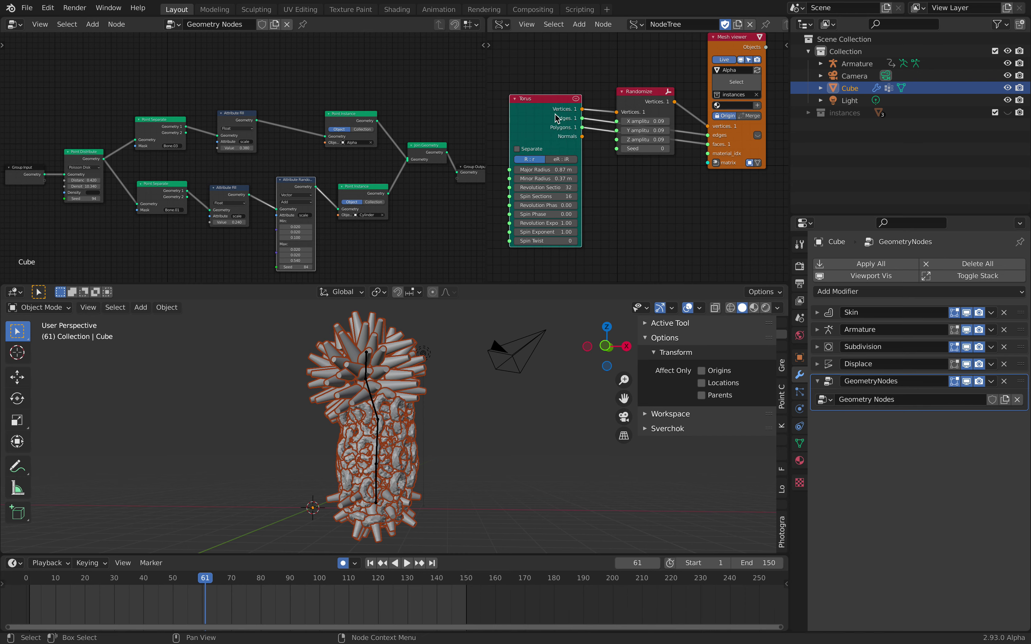
{"action": "middle_click_drag", "start_coordinate": [603, 152], "coordinate": [598, 163]}
Step: View the mesh from a slightly different angle and play its bending animation for a moment
{"action": "mouse_move", "coordinate": [425, 387]}
{"action": "middle_mouse_down"}
{"action": "mouse_move", "coordinate": [463, 400]}
{"action": "mouse_move", "coordinate": [446, 391]}
{"action": "middle_mouse_up"}
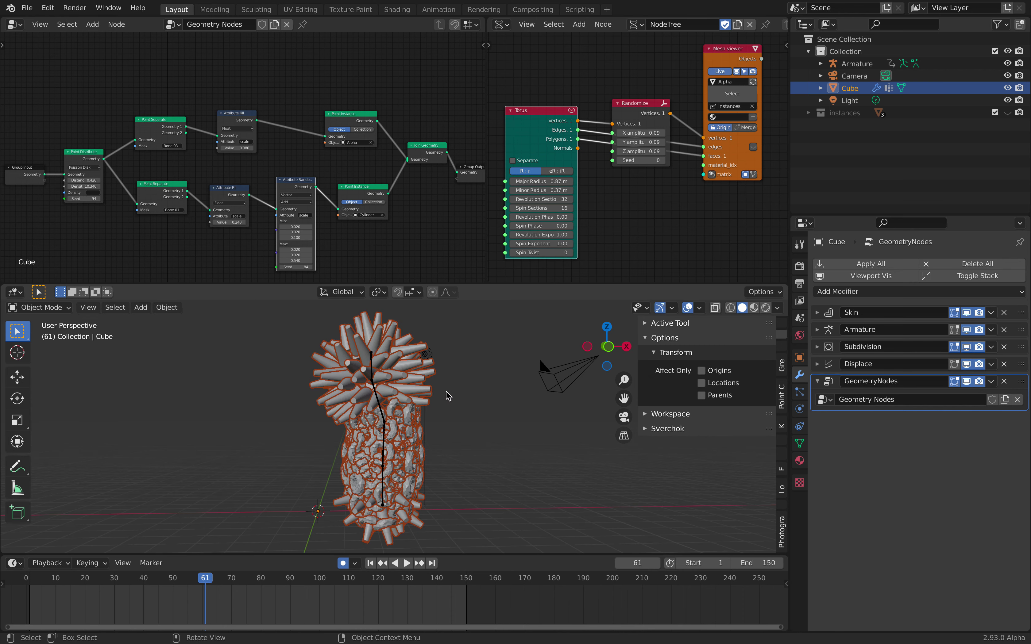
{"action": "key", "text": "space"}
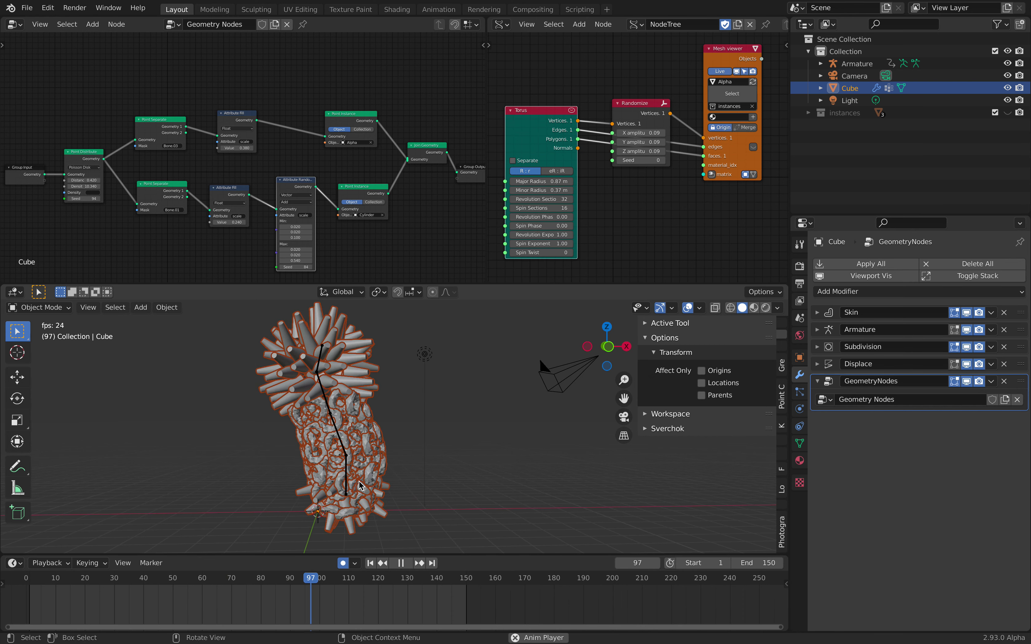
{"action": "key", "text": "space"}
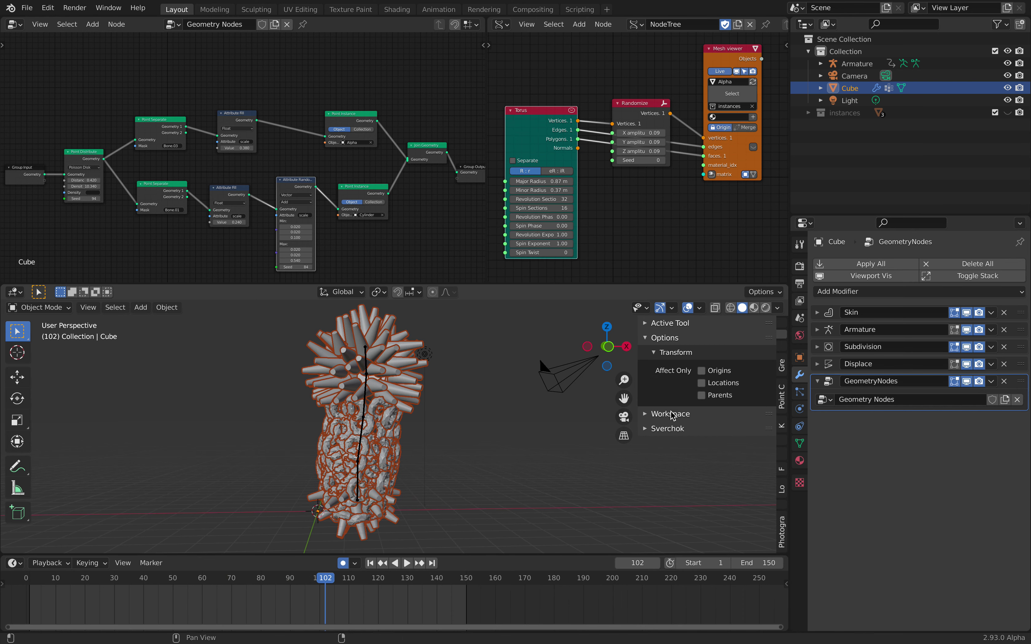
{"action": "left_click", "coordinate": [783, 324]}
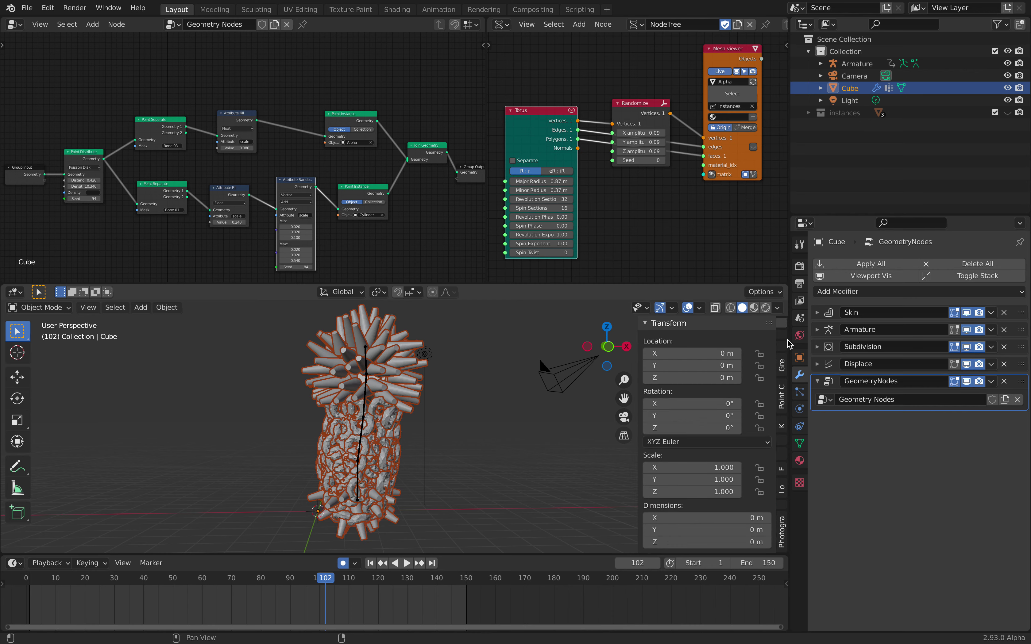
{"action": "left_click", "coordinate": [782, 334]}
{"action": "left_click", "coordinate": [688, 428]}
{"action": "left_click", "coordinate": [687, 428]}
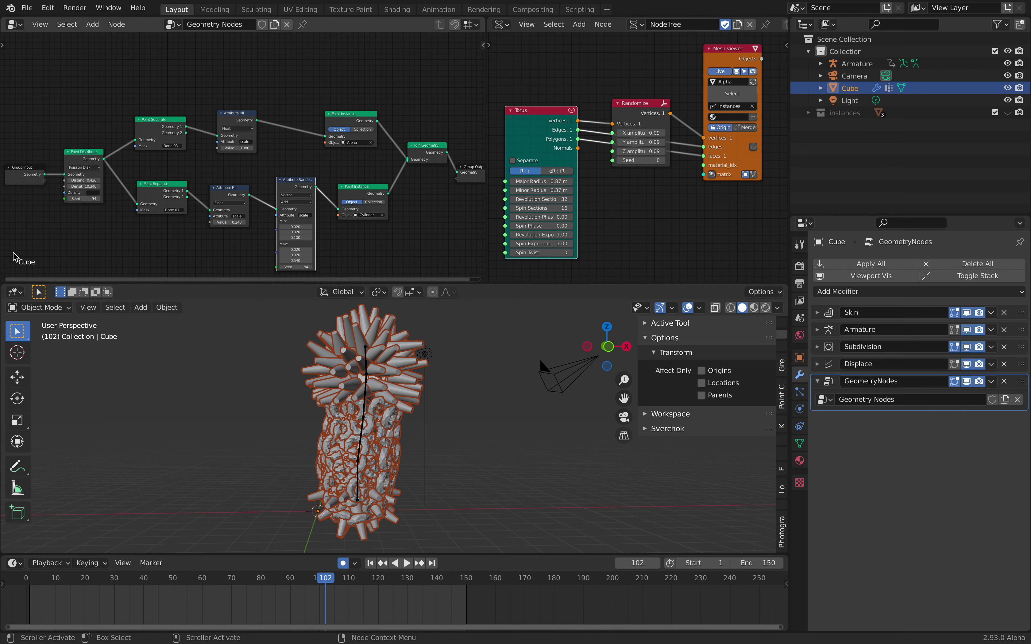
Step: Put the Armature in Pose Mode to examine the SJ Phaser settings, and scrub the animation to frame 128
{"action": "left_click", "coordinate": [367, 408]}
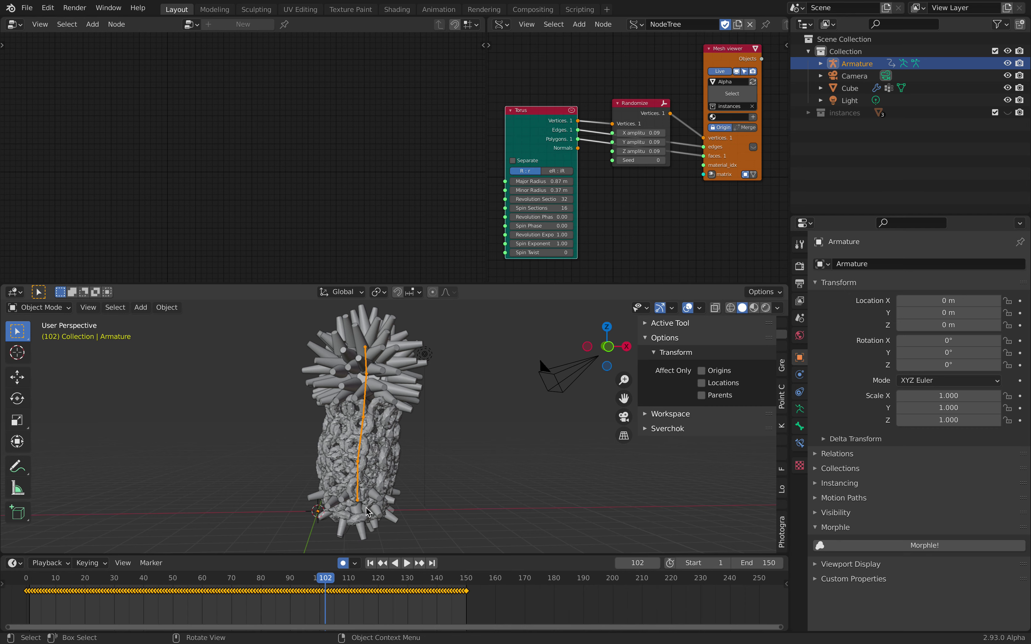
{"action": "left_click", "coordinate": [60, 350]}
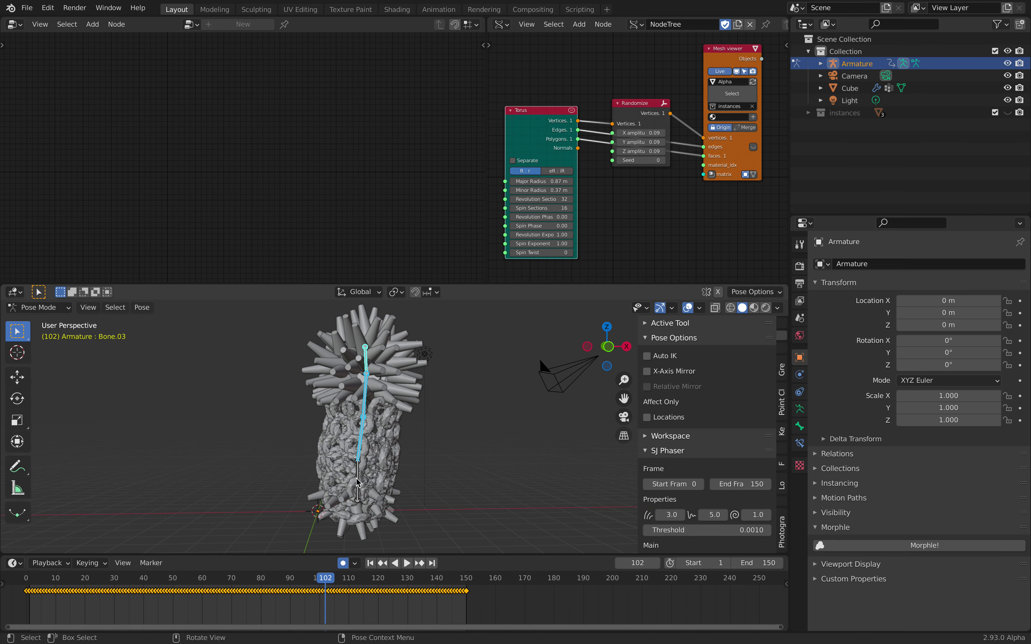
{"action": "scroll", "coordinate": [679, 390], "scroll_direction": "down", "scroll_amount": 3}
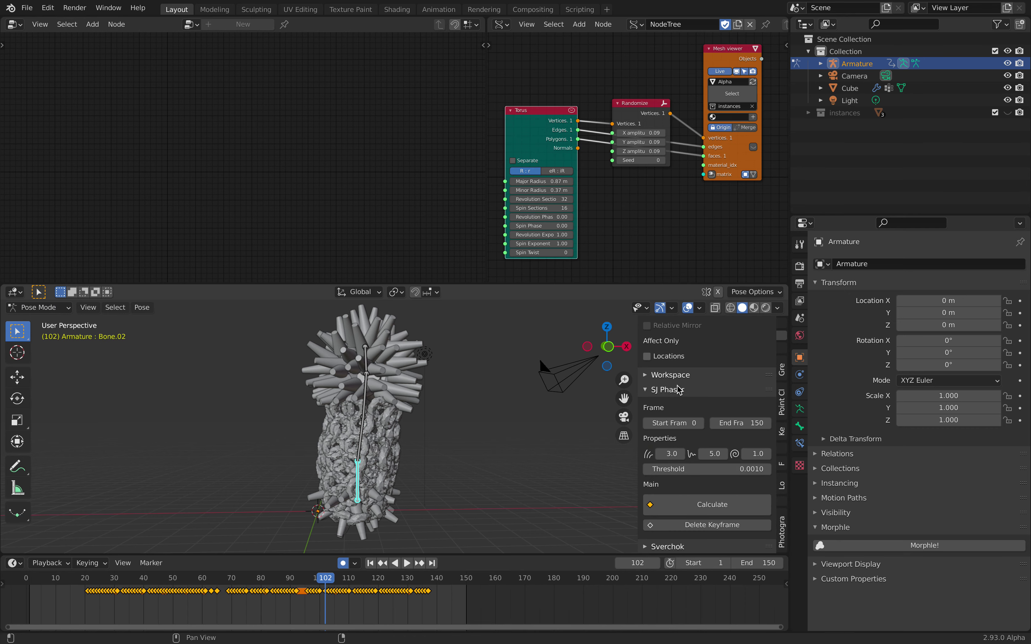
{"action": "left_click_drag", "start_coordinate": [158, 596], "coordinate": [401, 596]}
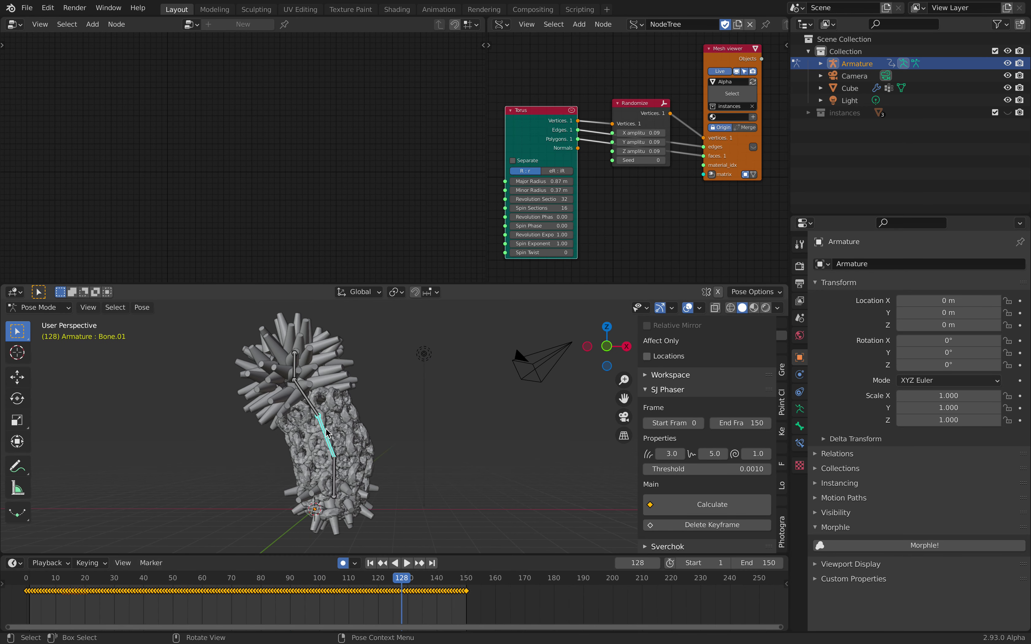
Step: Return the Armature to Object Mode, deselect it, and start the animation playback
{"action": "left_click", "coordinate": [38, 307]}
{"action": "left_click", "coordinate": [38, 316]}
{"action": "left_click", "coordinate": [340, 402]}
{"action": "key", "text": "space"}
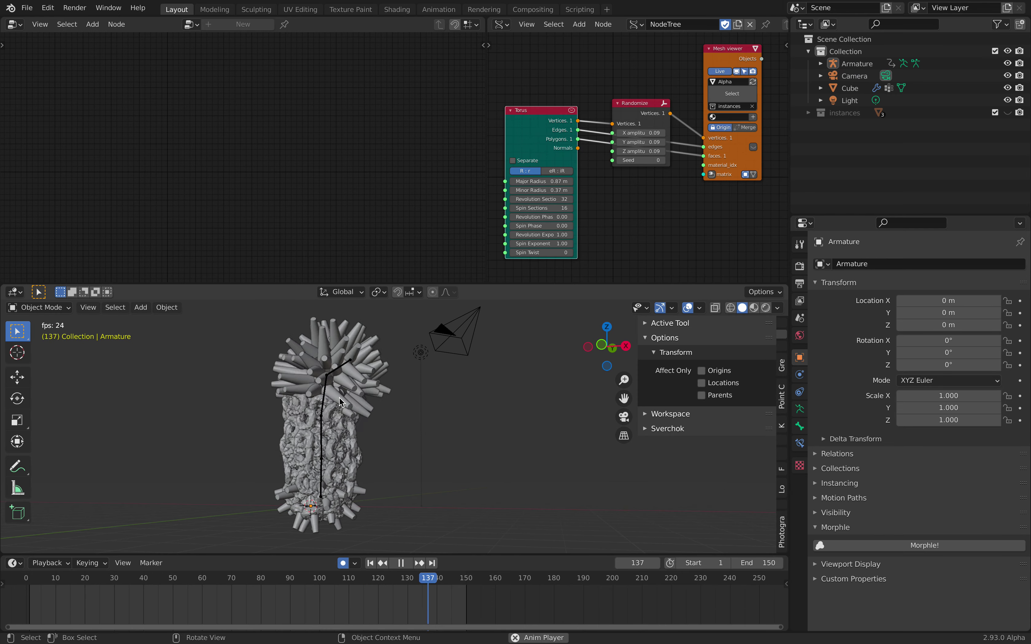